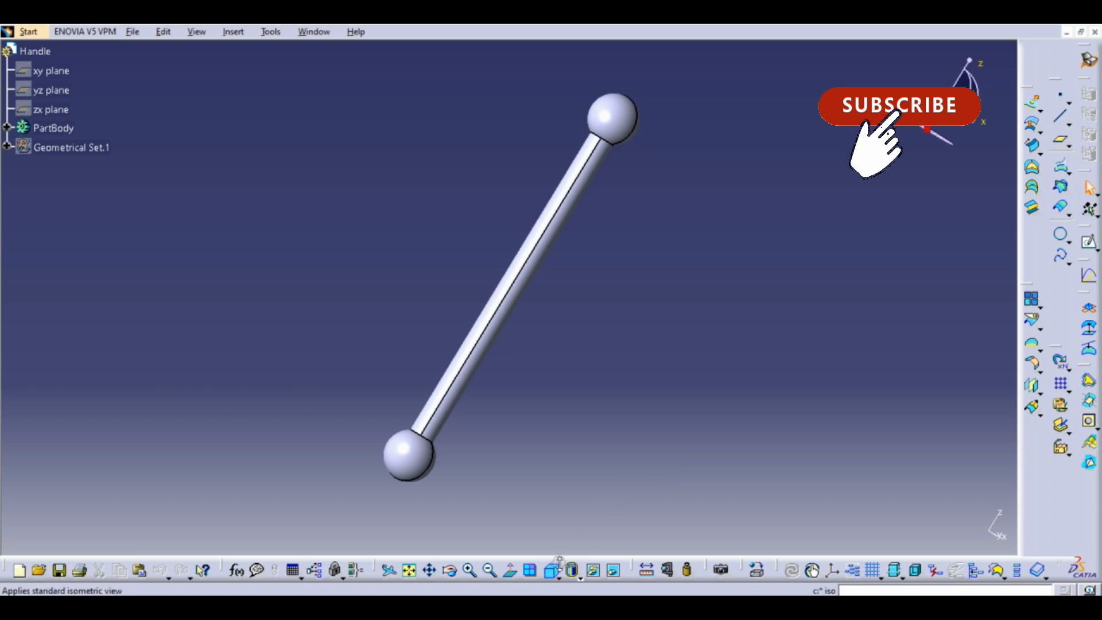
{"action": "left_click", "coordinate": [550, 570]}
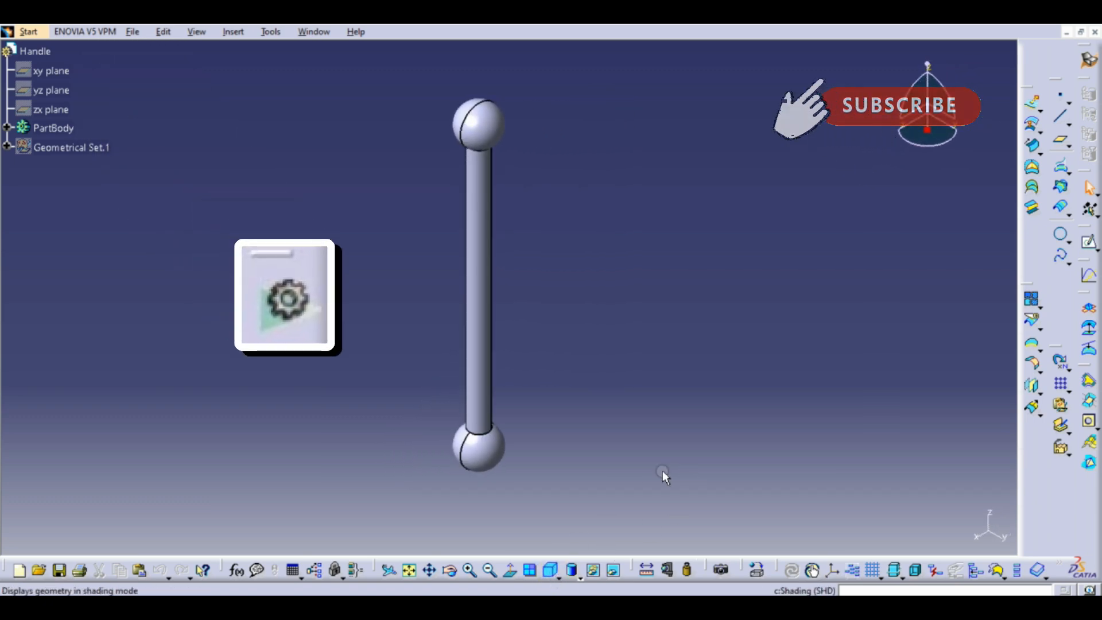
{"action": "middle_click_drag", "start_coordinate": [596, 308], "coordinate": [528, 349]}
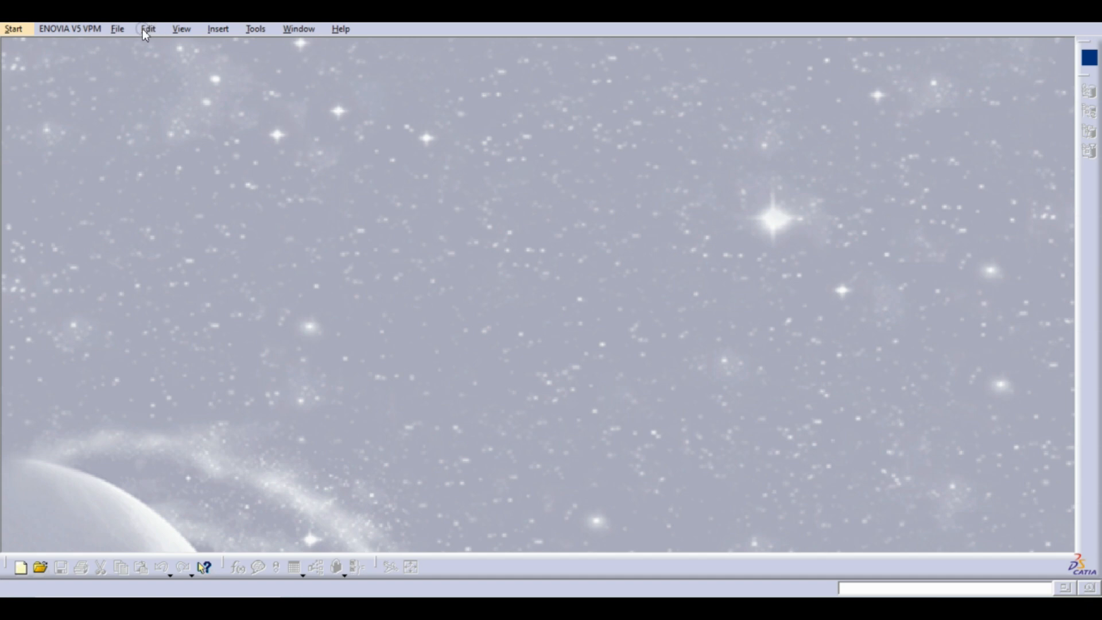
Step: Create a new part document named Handle
{"action": "left_click", "coordinate": [118, 30]}
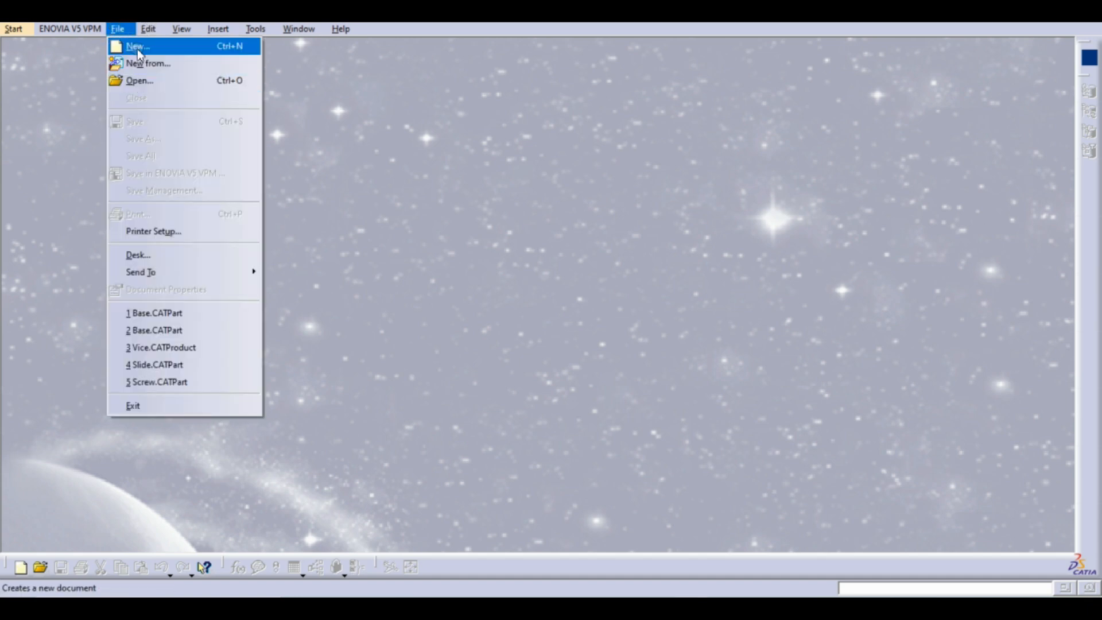
{"action": "left_click", "coordinate": [138, 51]}
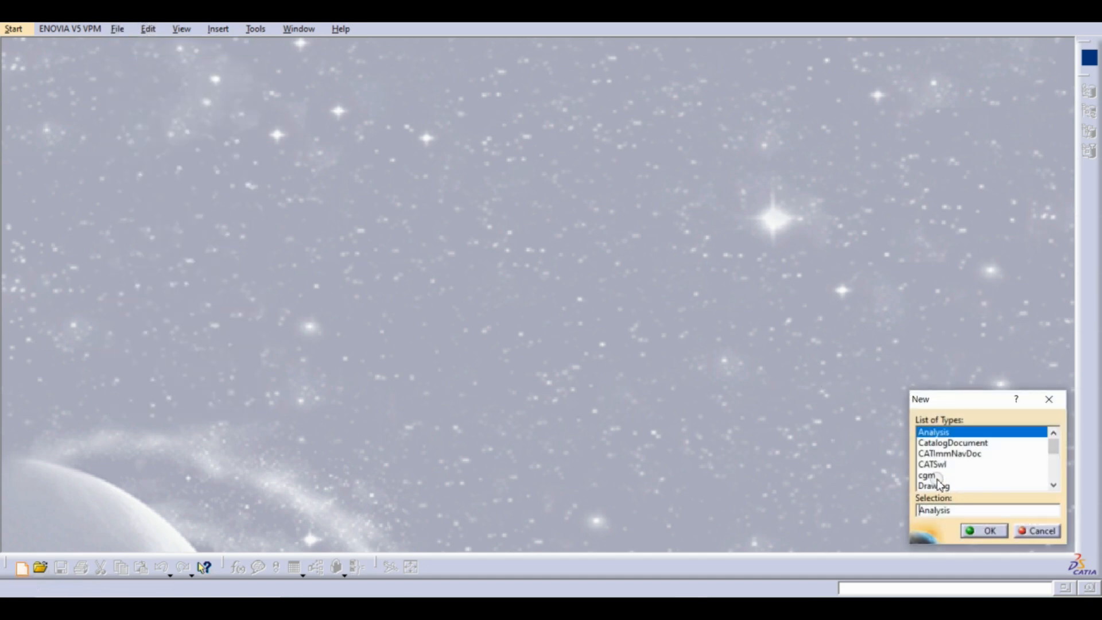
{"action": "scroll", "coordinate": [937, 484], "scroll_direction": "down", "scroll_amount": 3}
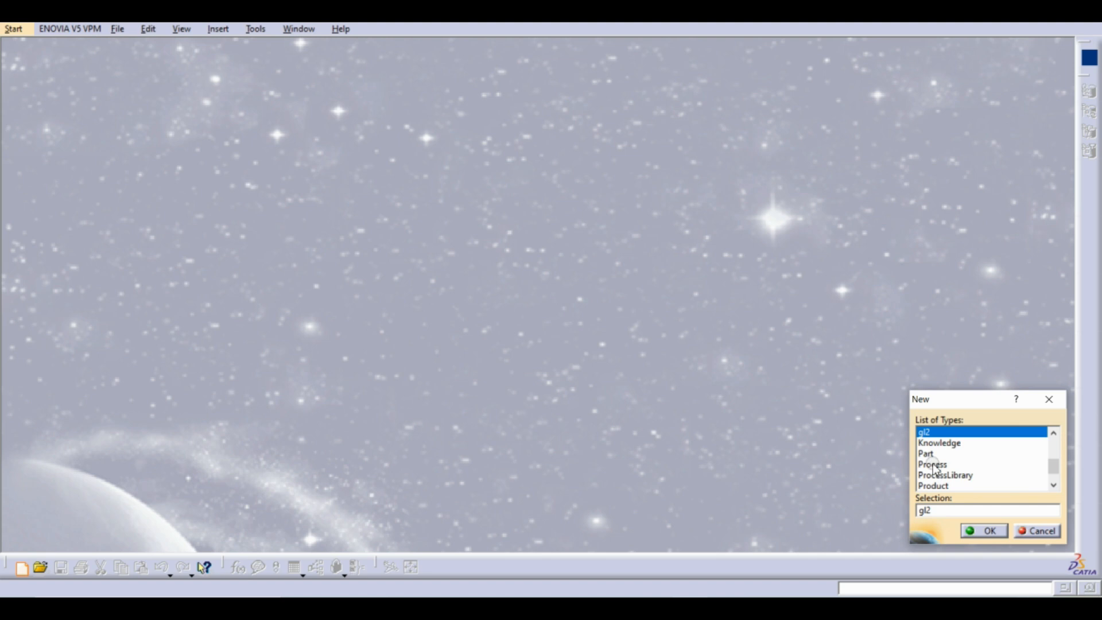
{"action": "double_click", "coordinate": [927, 454]}
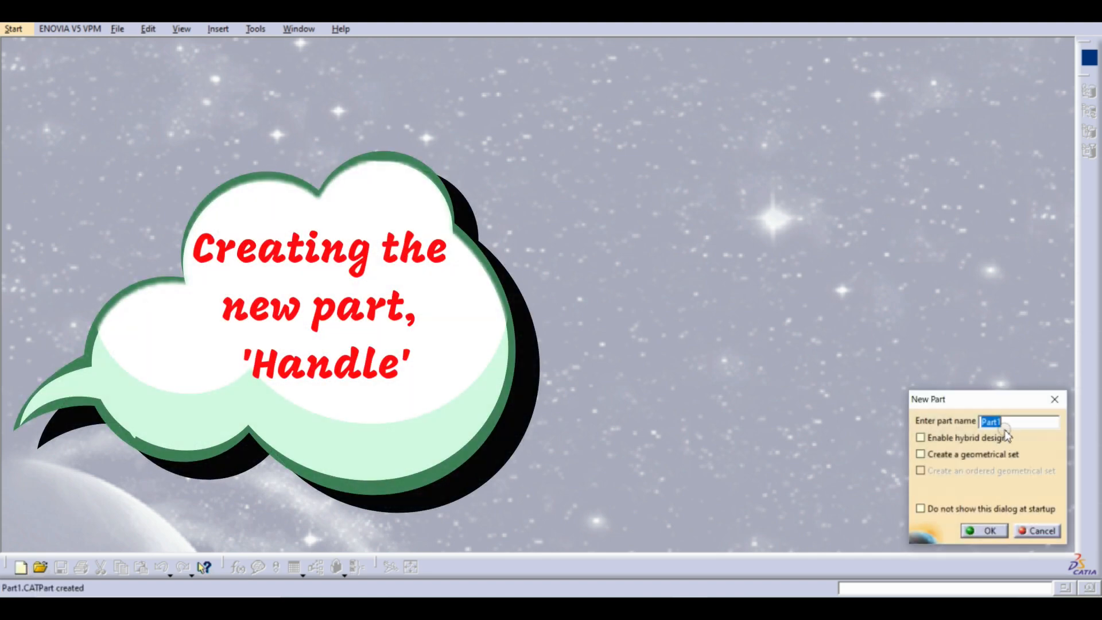
{"action": "type", "text": "Han"}
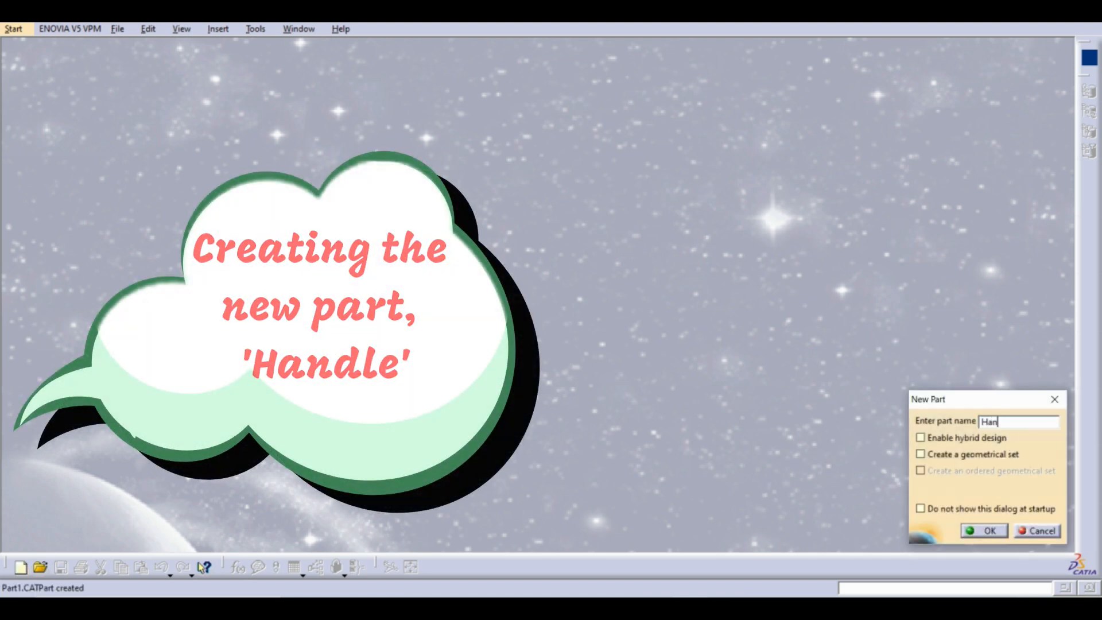
{"action": "type", "text": "de"}
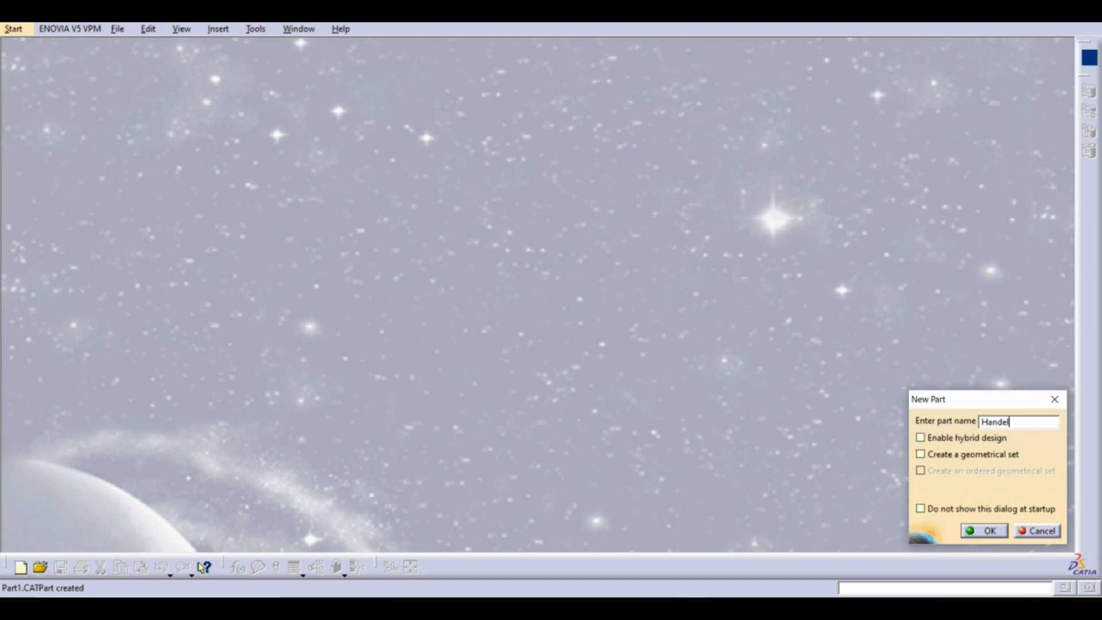
{"action": "key", "text": "Return"}
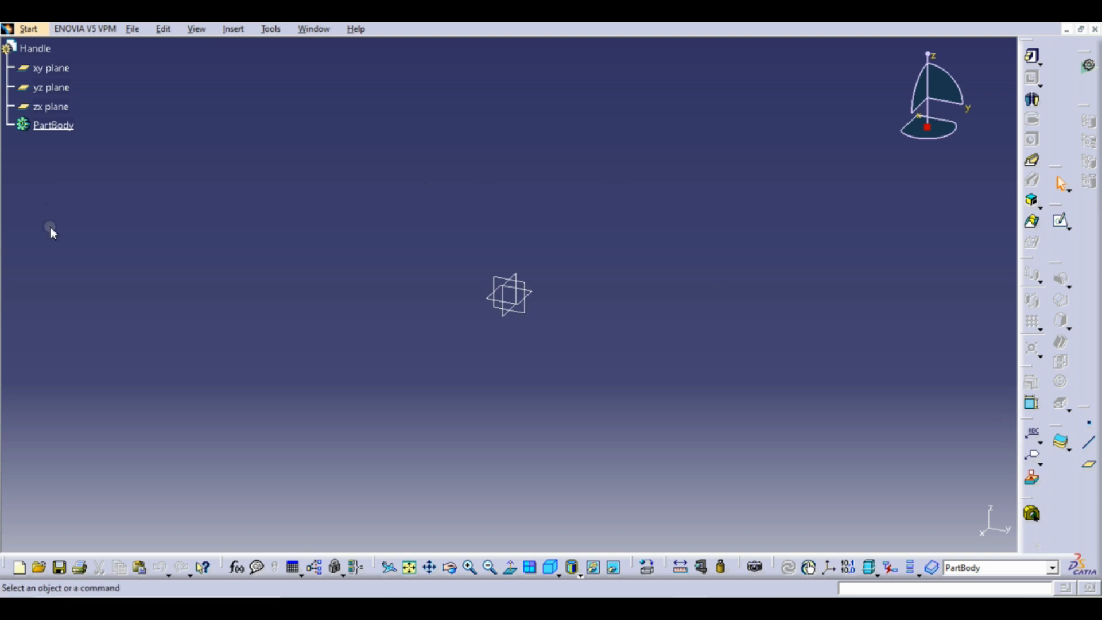
Step: Sketch on the yz plane a narrow vertical rectangle about 8 mm wide and 152 mm long, running down from the origin
{"action": "left_click", "coordinate": [526, 314]}
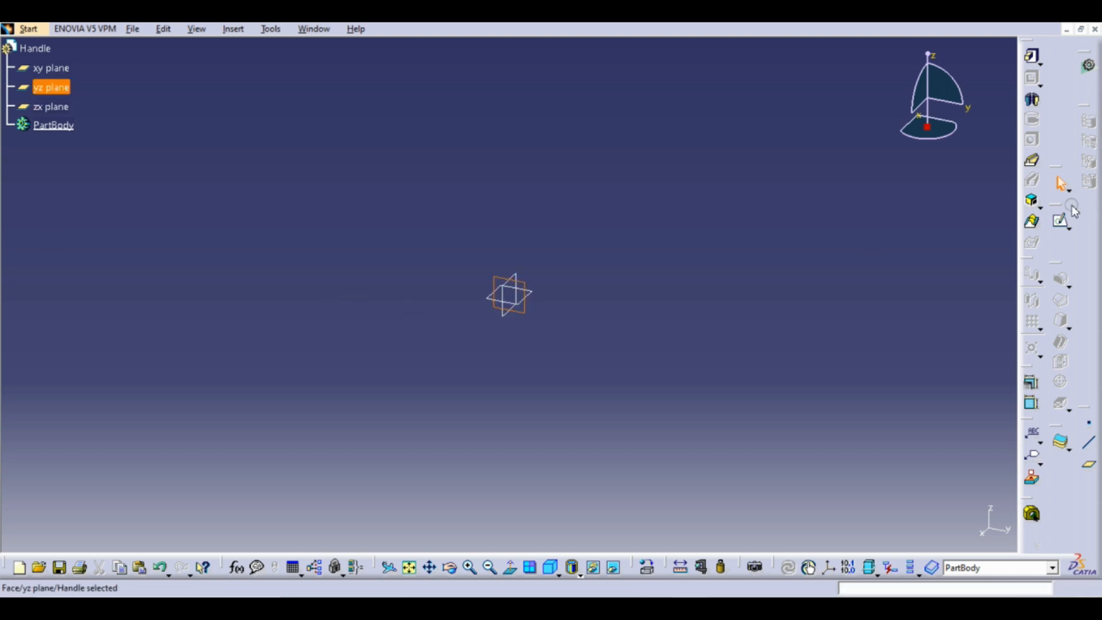
{"action": "left_click", "coordinate": [1062, 221]}
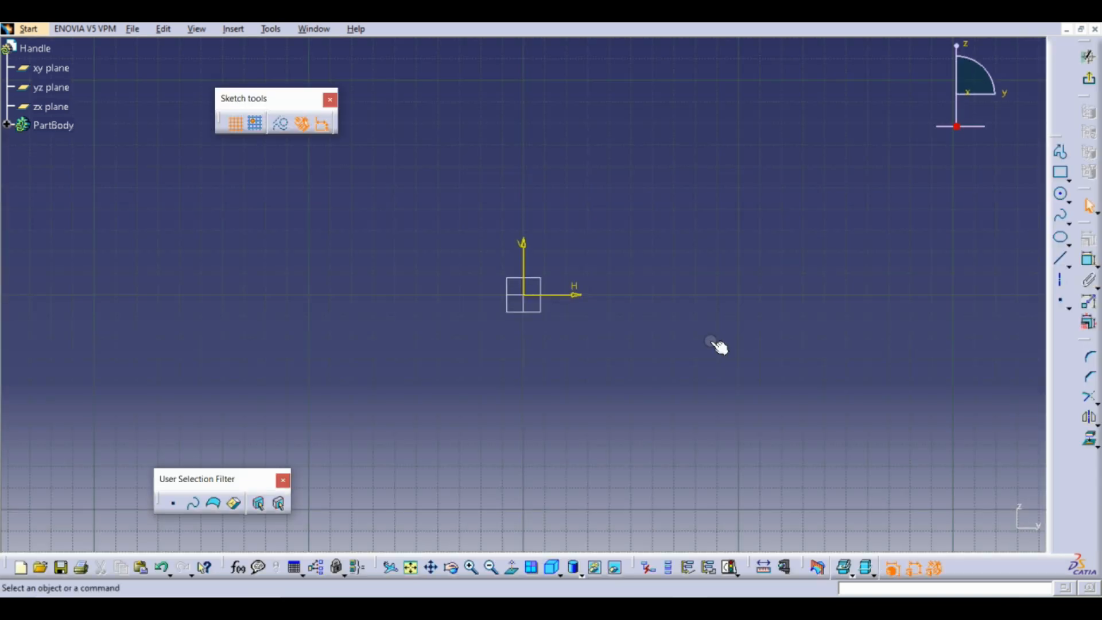
{"action": "left_click", "coordinate": [1060, 173]}
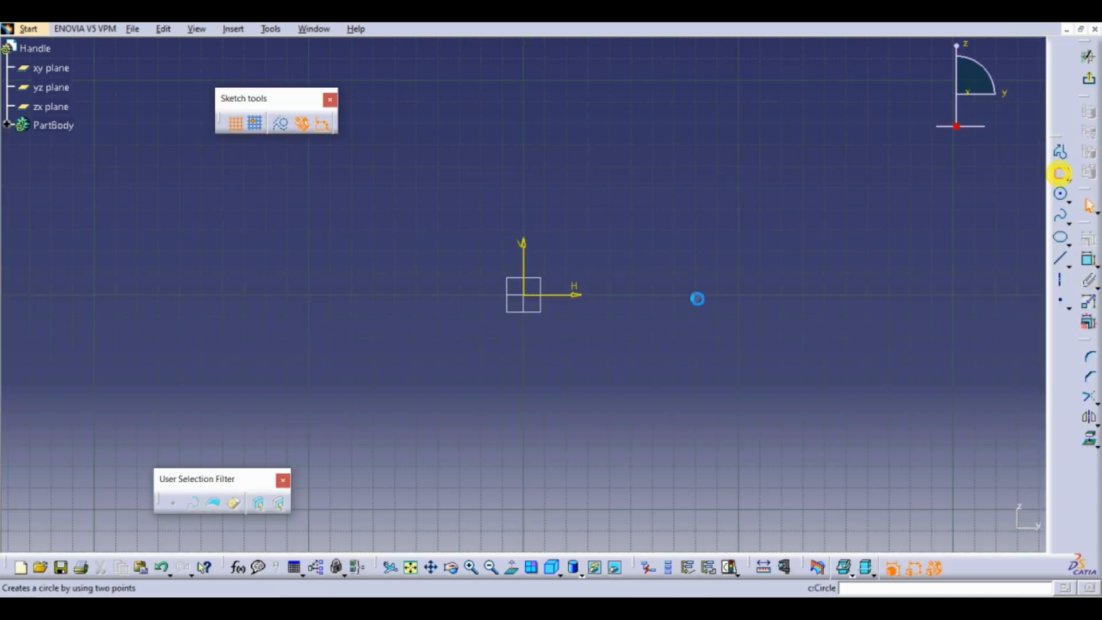
{"action": "left_click", "coordinate": [524, 295]}
{"action": "middle_click_drag", "start_coordinate": [551, 405], "coordinate": [545, 204]}
{"action": "left_click", "coordinate": [538, 452]}
{"action": "left_click", "coordinate": [666, 312]}
Step: Dimension the rectangle's width between its two vertical sides
{"action": "left_click", "coordinate": [1090, 262]}
{"action": "left_click", "coordinate": [522, 235]}
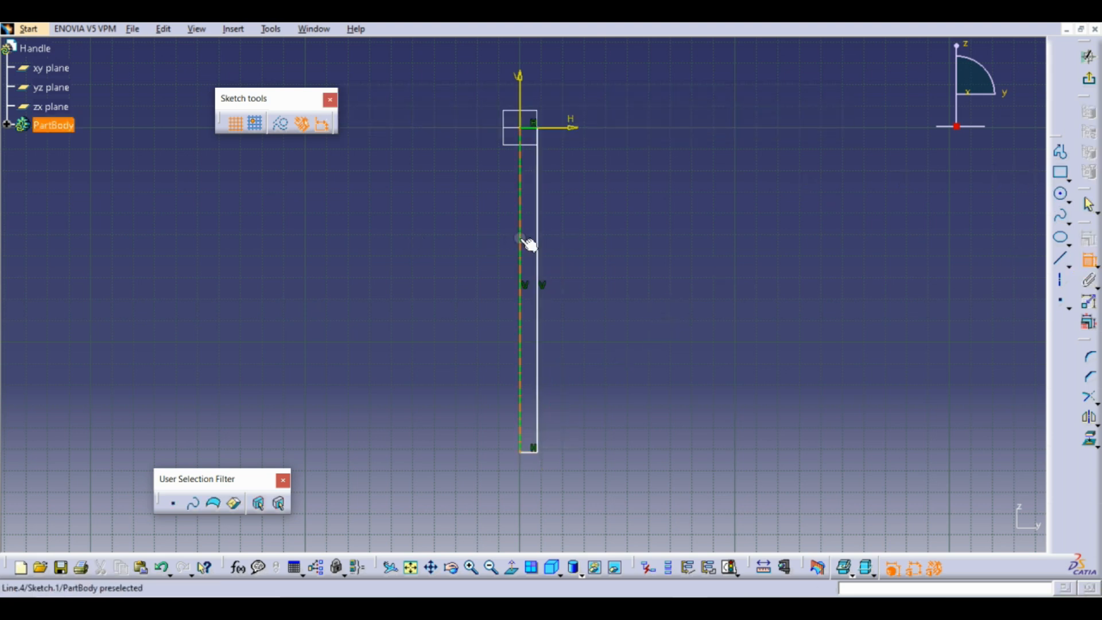
{"action": "left_click", "coordinate": [538, 237]}
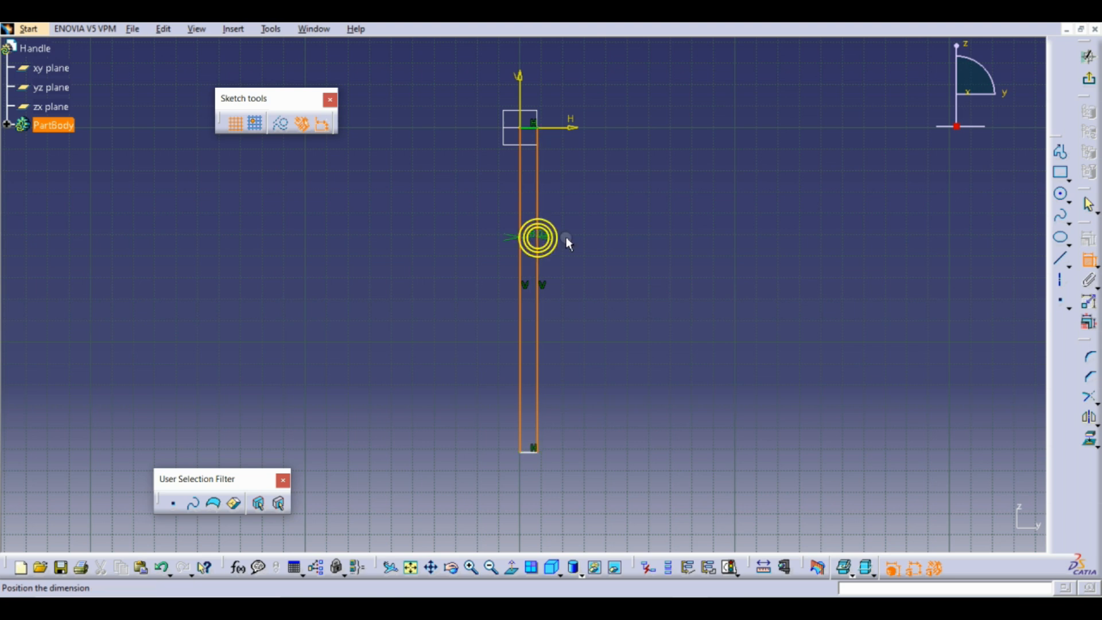
{"action": "left_click", "coordinate": [585, 241]}
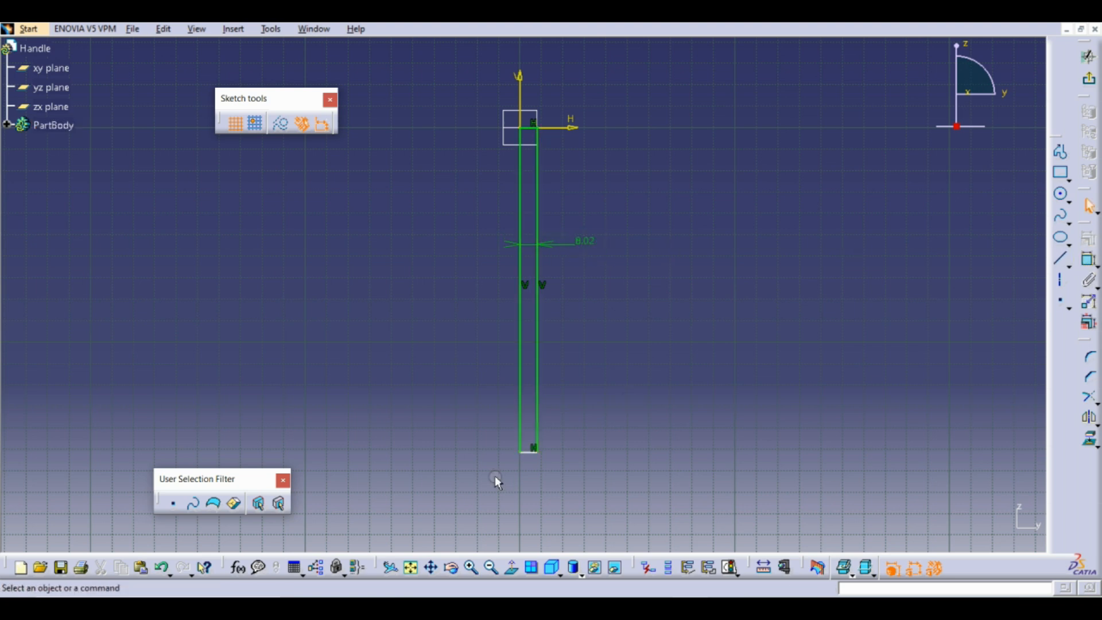
Step: Dimension the rectangle's length from the horizontal axis to its lower edge and set it to 300 mm
{"action": "left_click", "coordinate": [529, 451]}
{"action": "left_click", "coordinate": [558, 127]}
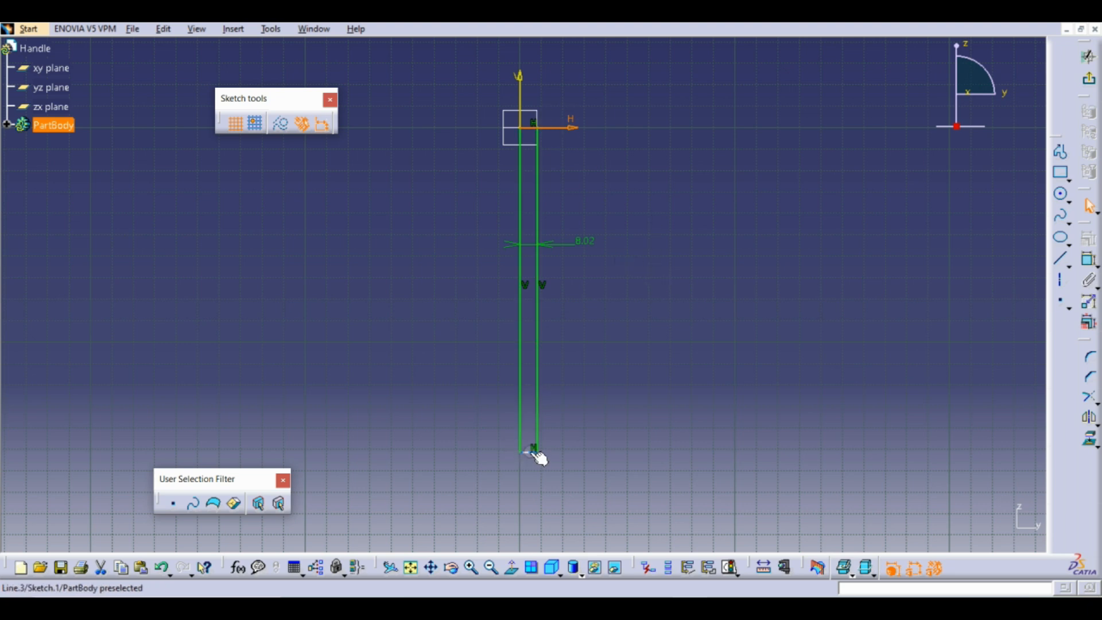
{"action": "left_click", "coordinate": [1085, 262]}
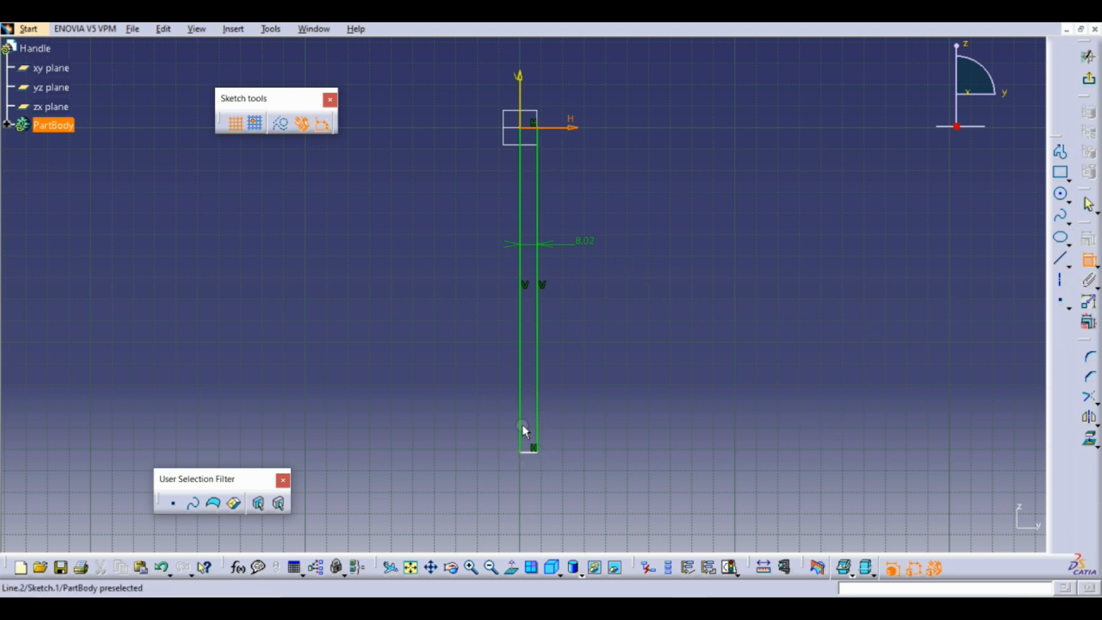
{"action": "left_click", "coordinate": [533, 453]}
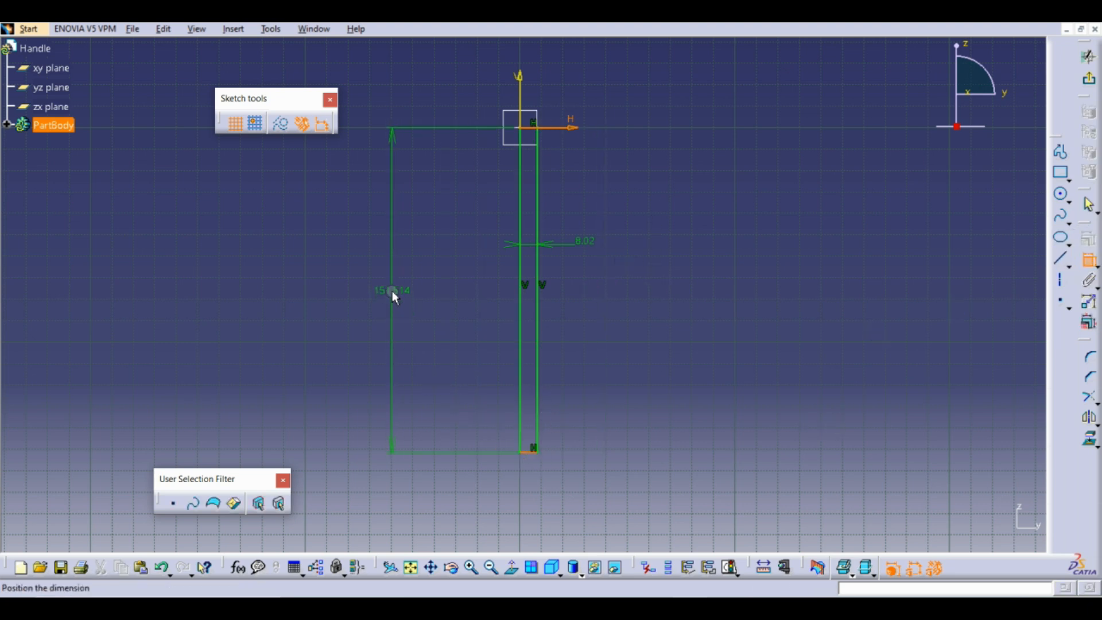
{"action": "left_click", "coordinate": [392, 292]}
{"action": "double_click", "coordinate": [401, 290]}
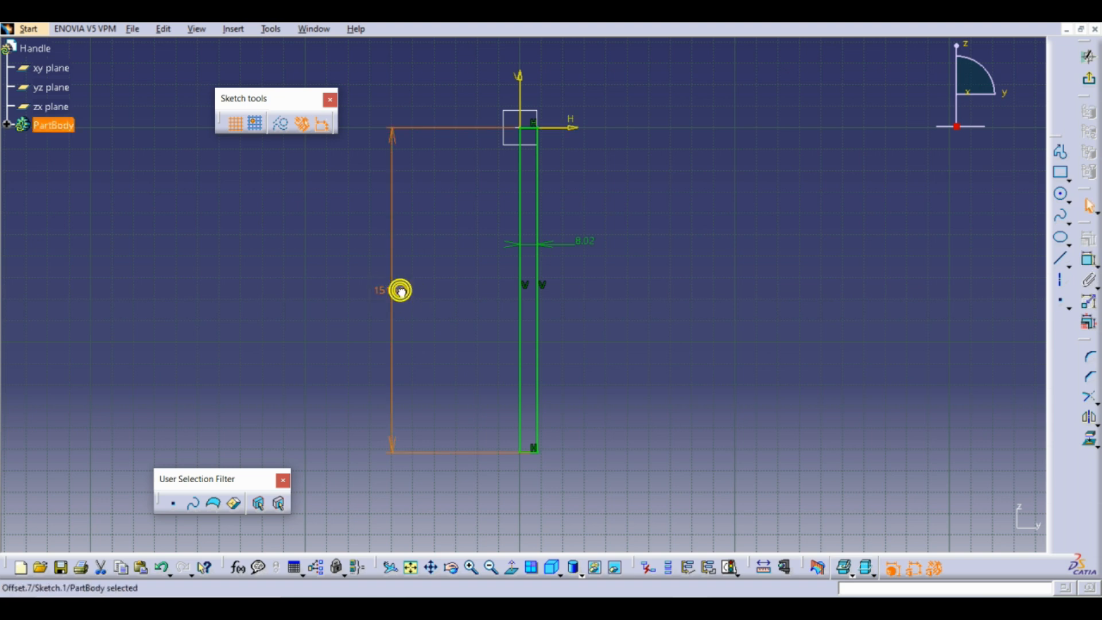
{"action": "type", "text": "30"}
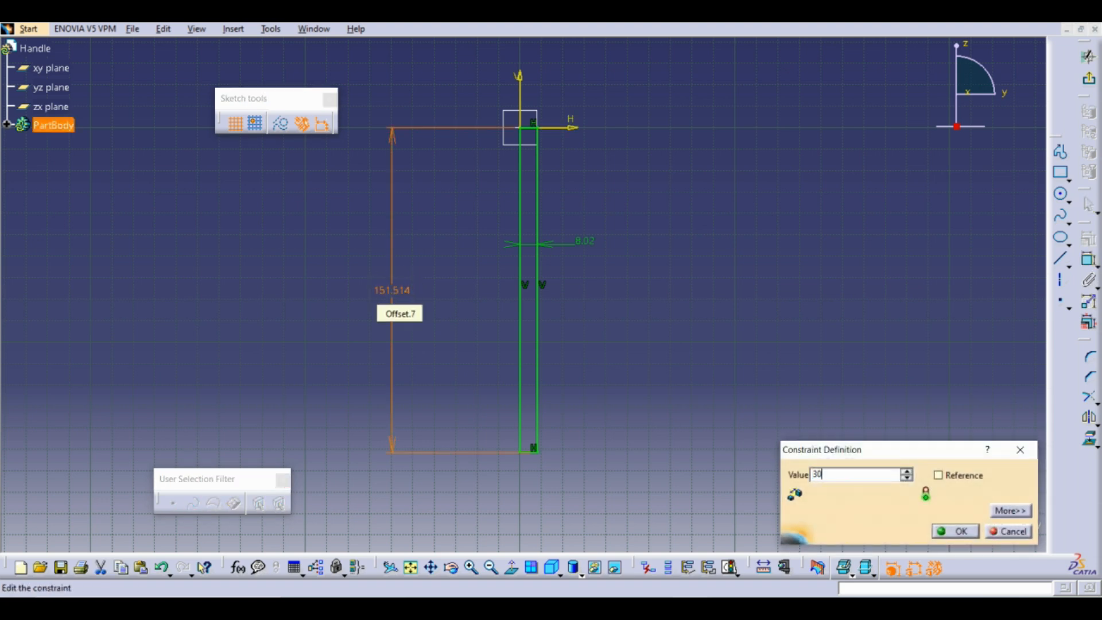
{"action": "type", "text": "0"}
{"action": "key", "text": "Return"}
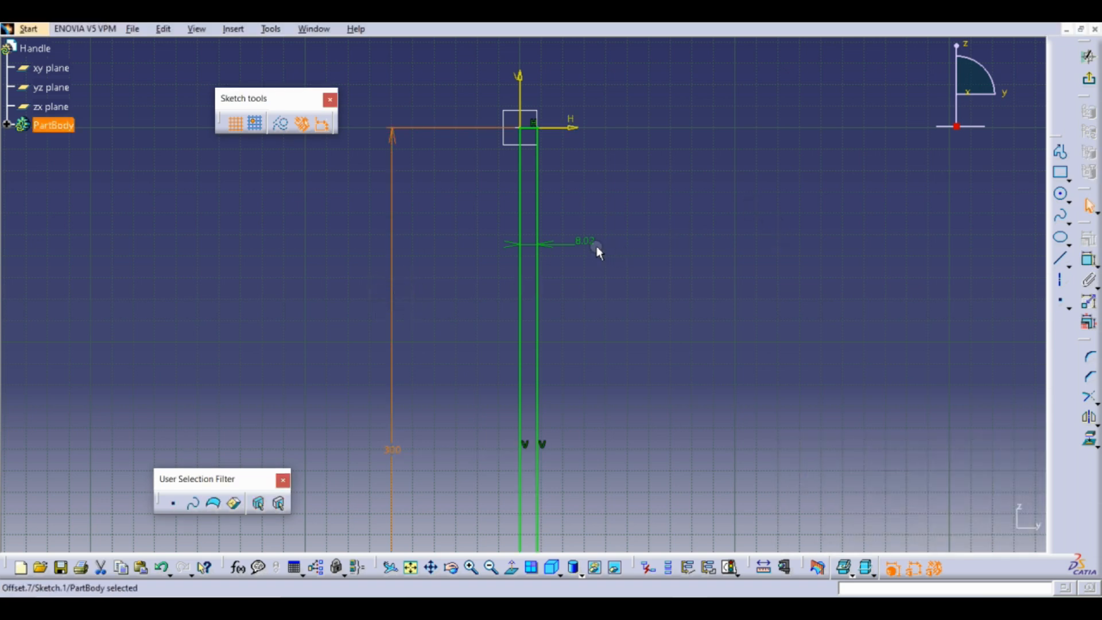
Step: Set the rectangle's width to 10 mm
{"action": "double_click", "coordinate": [596, 247]}
{"action": "type", "text": "10mm"}
{"action": "key", "text": "Return"}
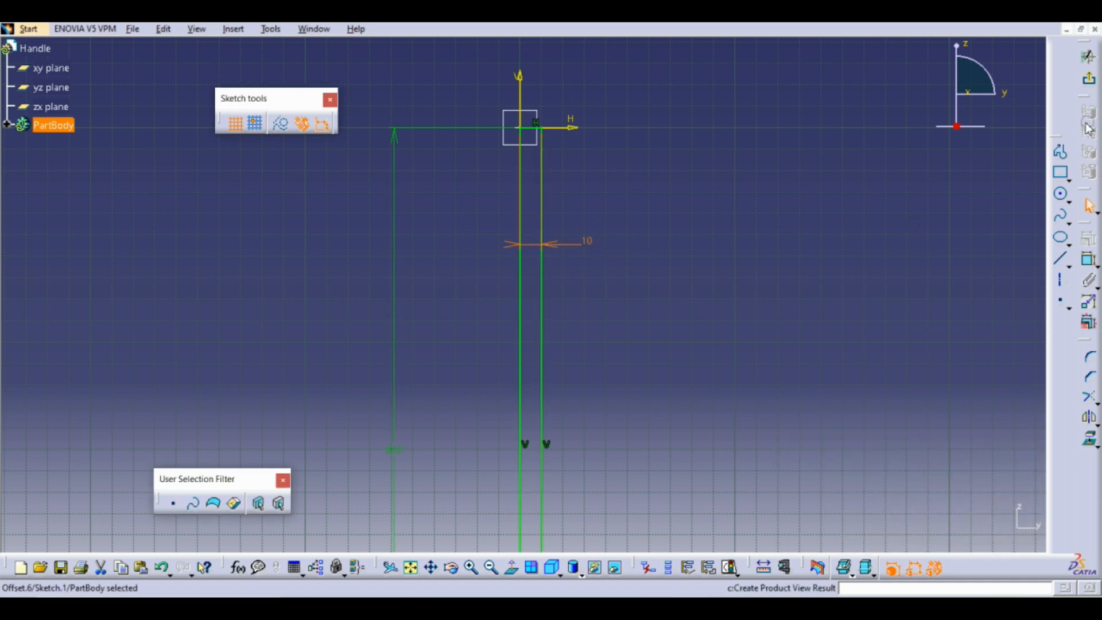
Step: Exit the sketch and revolve the profile 360 degrees about the sketch's vertical axis with the Shaft command
{"action": "left_click", "coordinate": [1088, 58]}
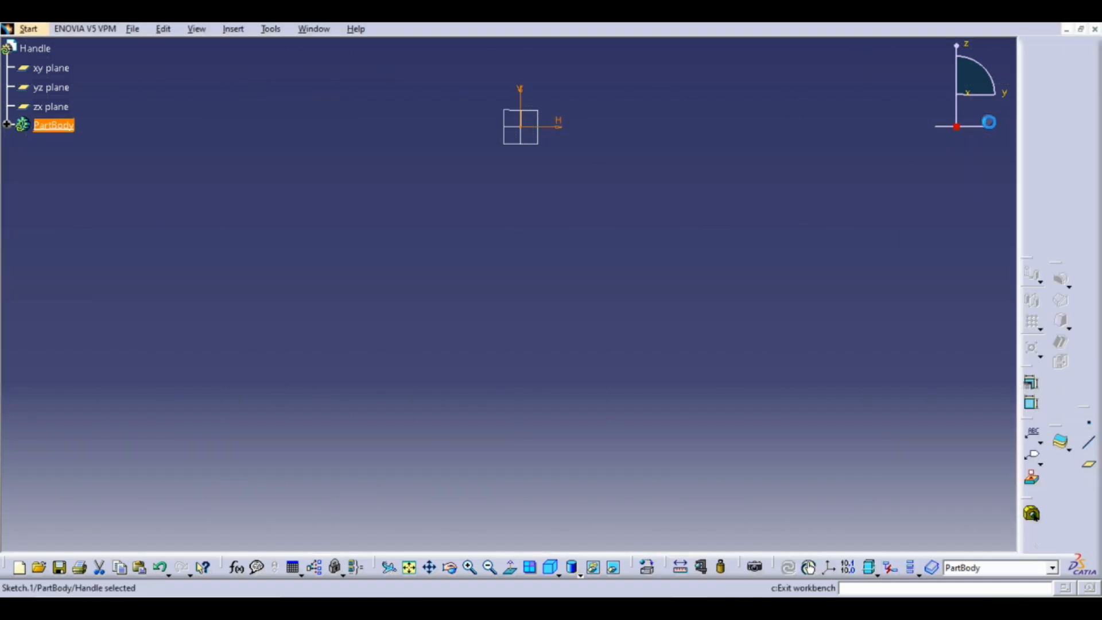
{"action": "left_click", "coordinate": [623, 196]}
{"action": "middle_click_drag", "start_coordinate": [623, 195], "coordinate": [598, 330]}
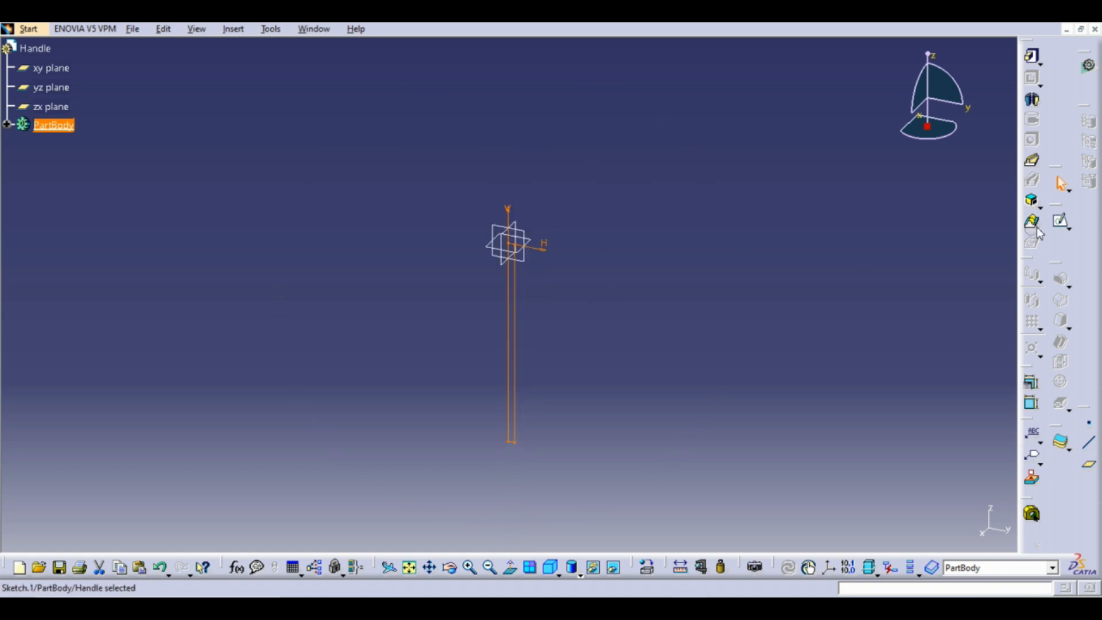
{"action": "left_click", "coordinate": [1033, 100]}
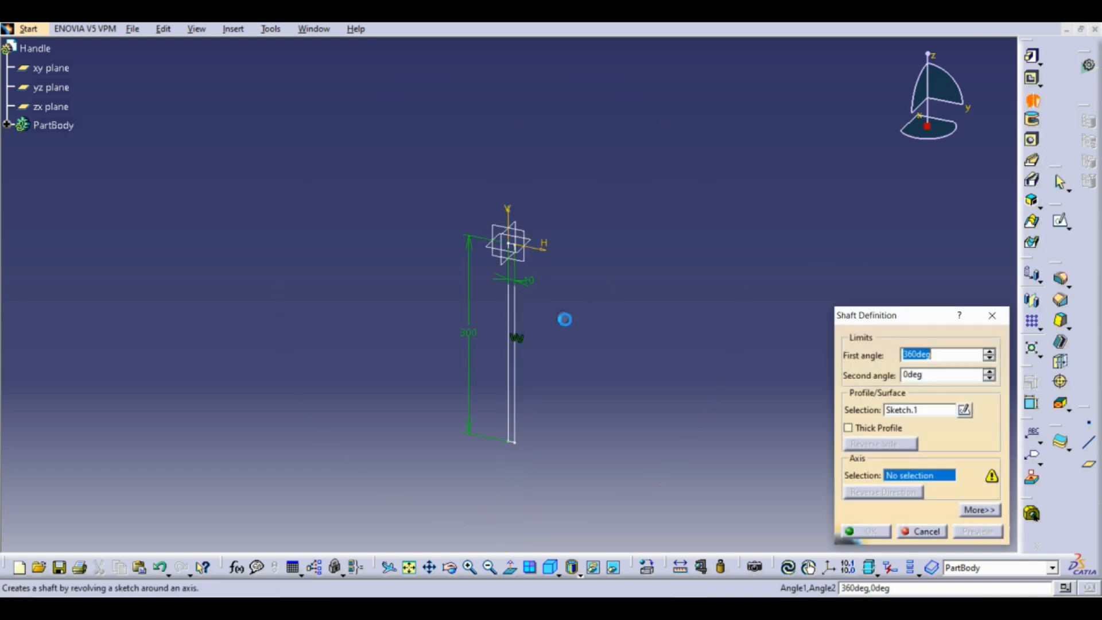
{"action": "left_click", "coordinate": [515, 216]}
{"action": "left_click", "coordinate": [874, 529]}
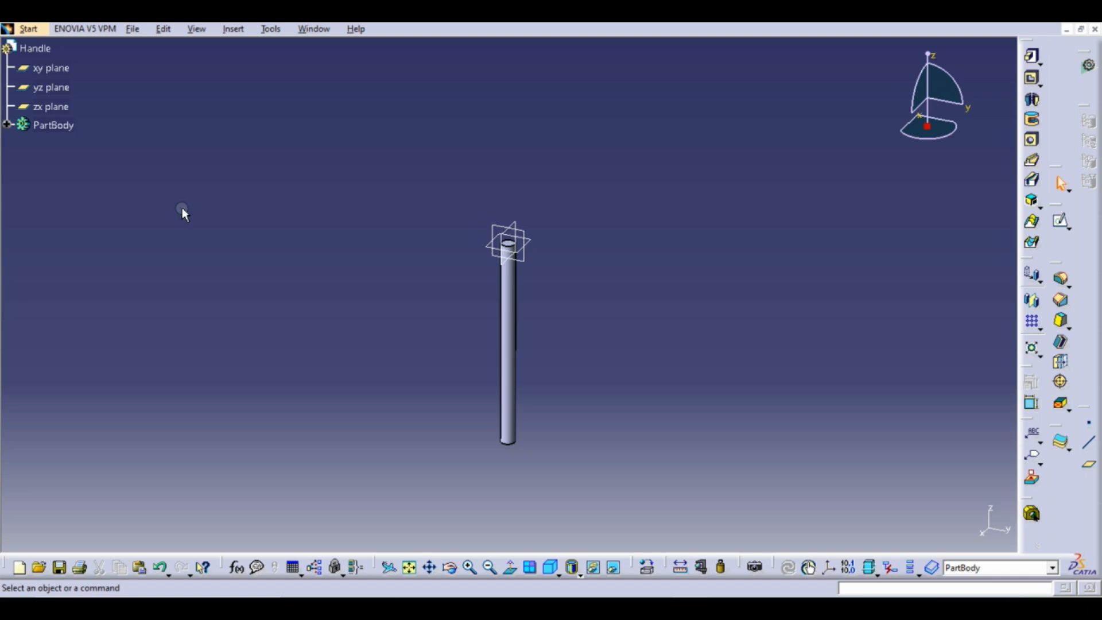
Step: Save the part as Handle, type CATPart, in the Lessons folder
{"action": "left_click", "coordinate": [132, 29]}
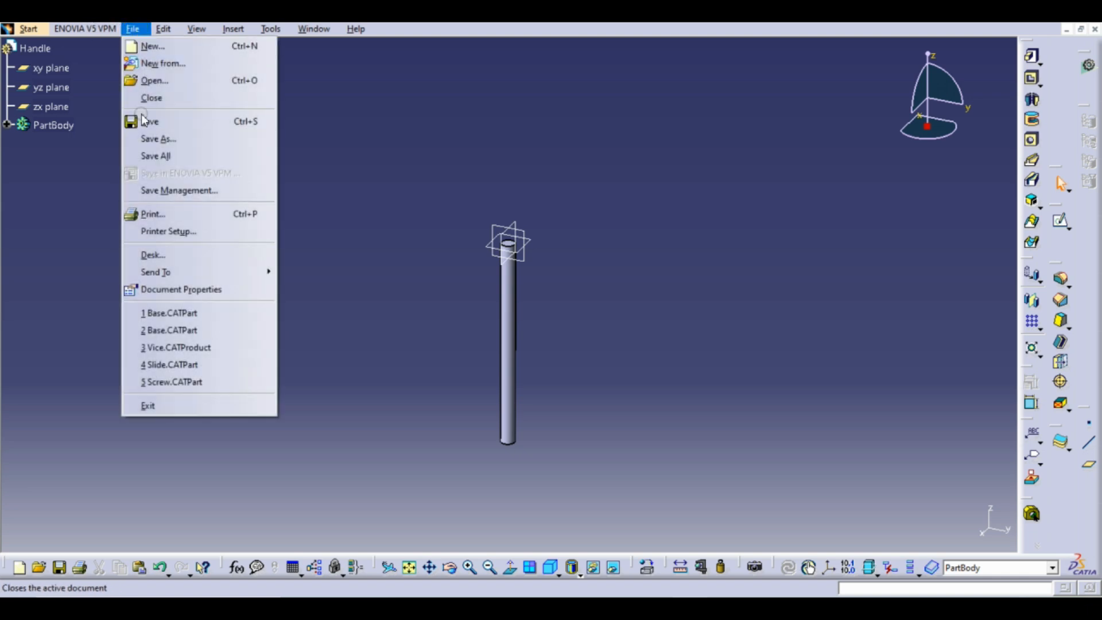
{"action": "left_click", "coordinate": [143, 119]}
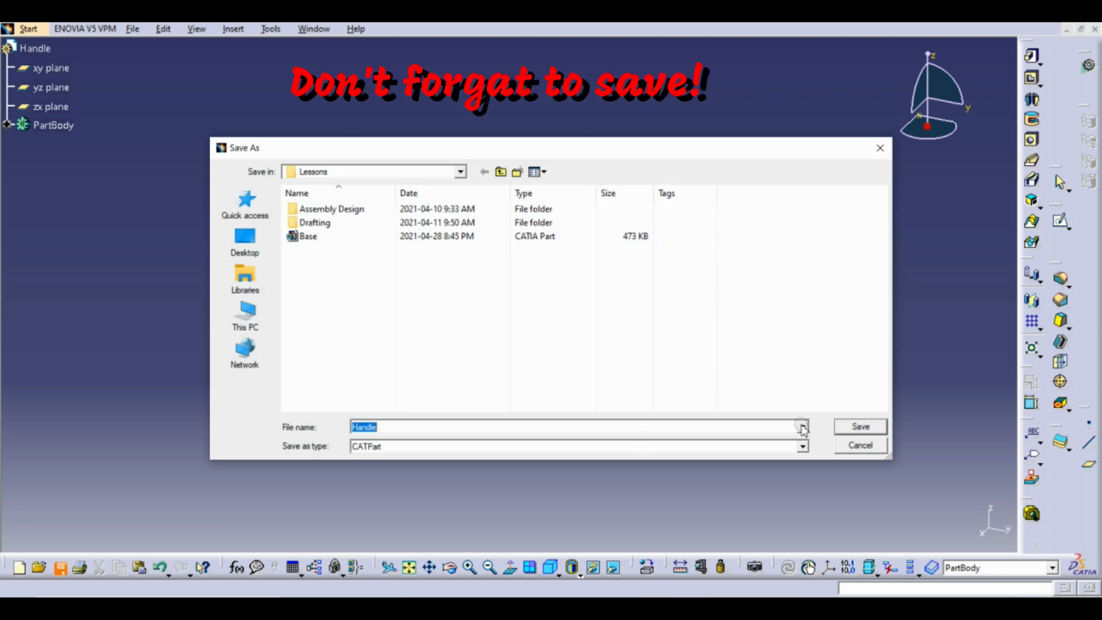
{"action": "left_click", "coordinate": [861, 427]}
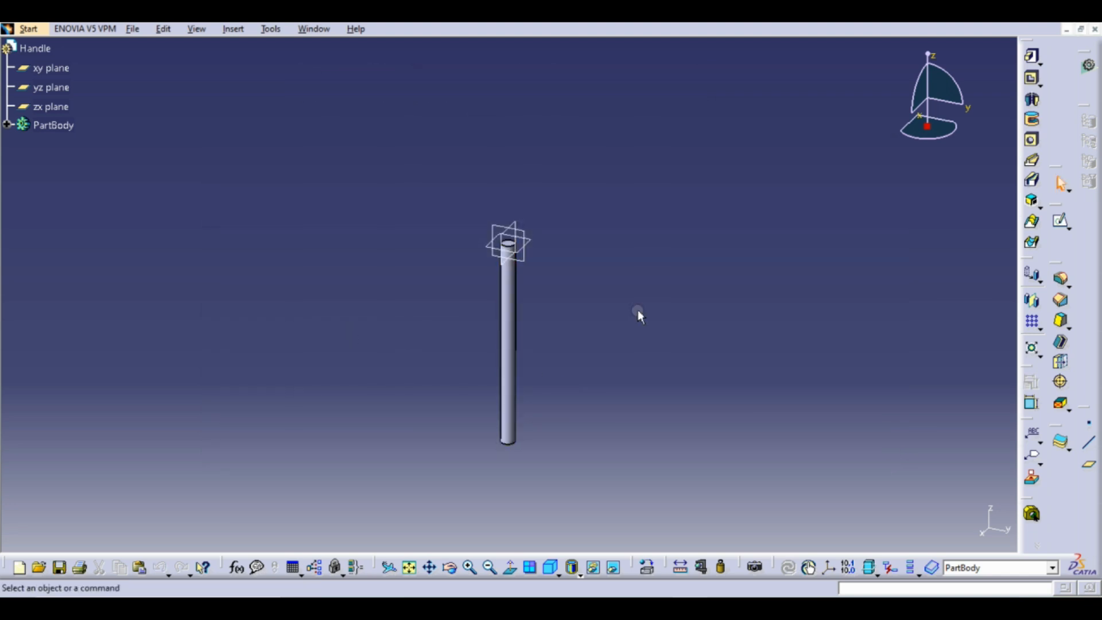
Step: Switch to the Generative Shape Design workbench
{"action": "middle_click_drag", "start_coordinate": [639, 309], "coordinate": [594, 260]}
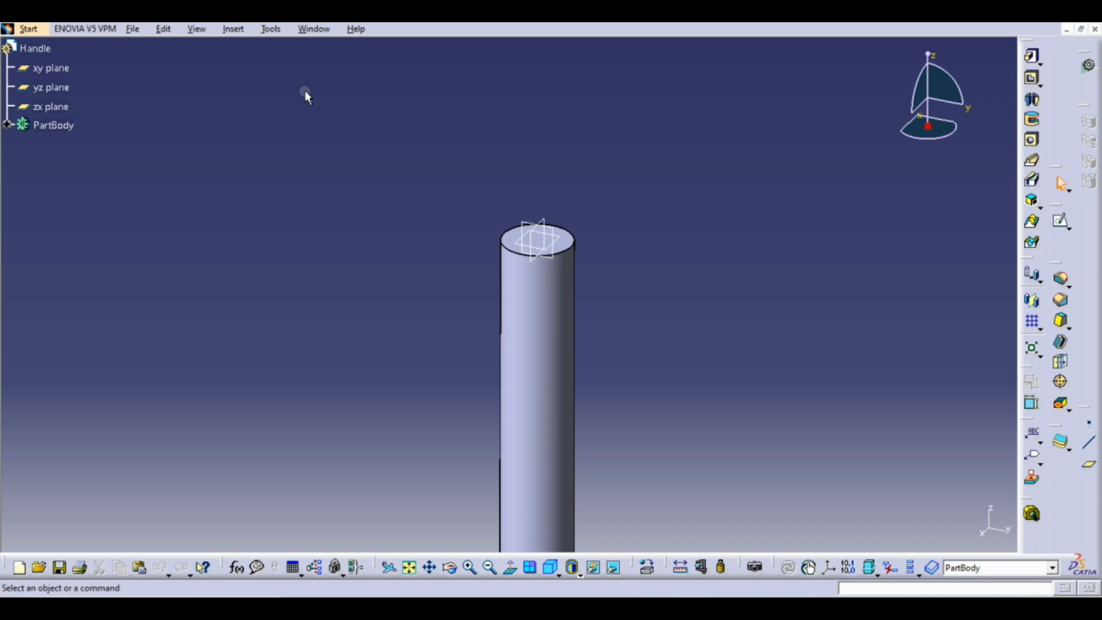
{"action": "left_click", "coordinate": [33, 31]}
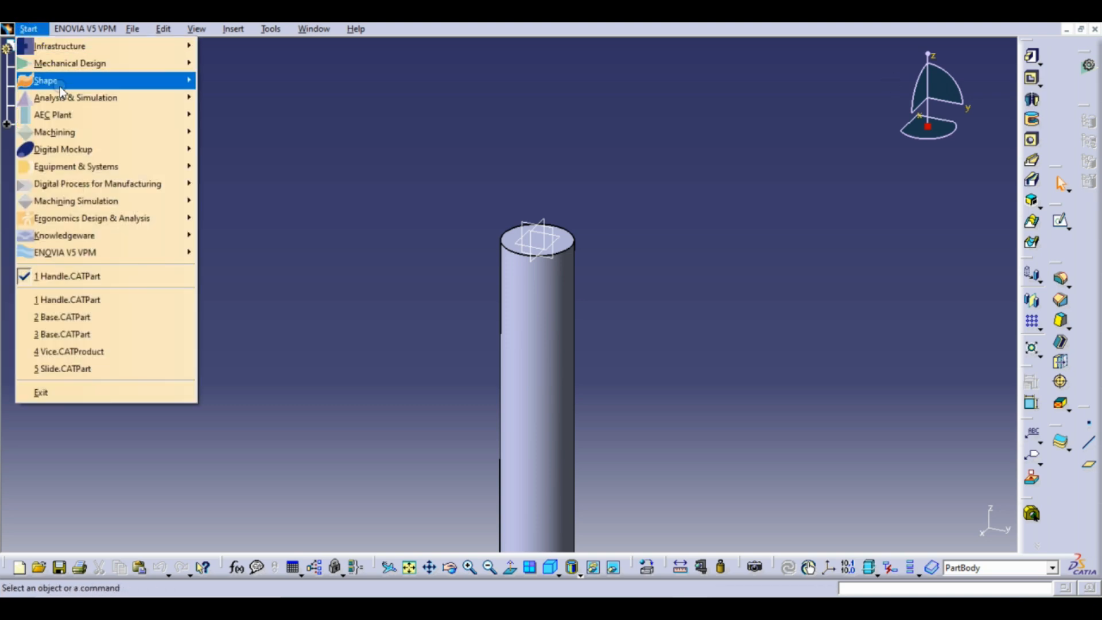
{"action": "mouse_move", "coordinate": [63, 80]}
{"action": "left_click", "coordinate": [310, 149]}
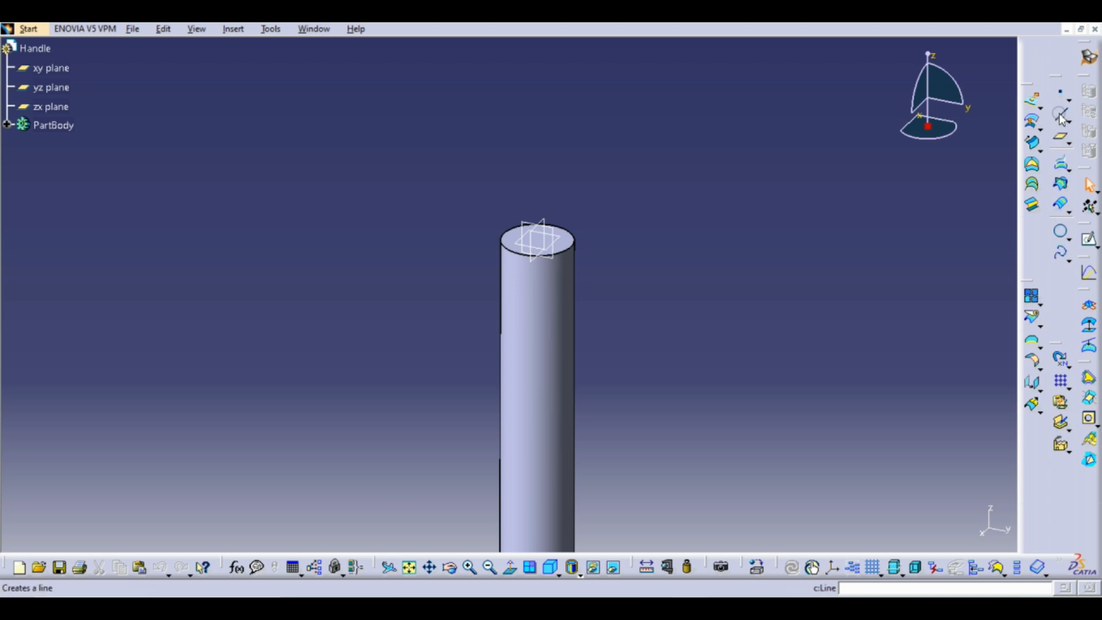
Step: Create a Circle / Sphere / Ellipse center point on the circular edge at the rod's upper end
{"action": "left_click", "coordinate": [1062, 99]}
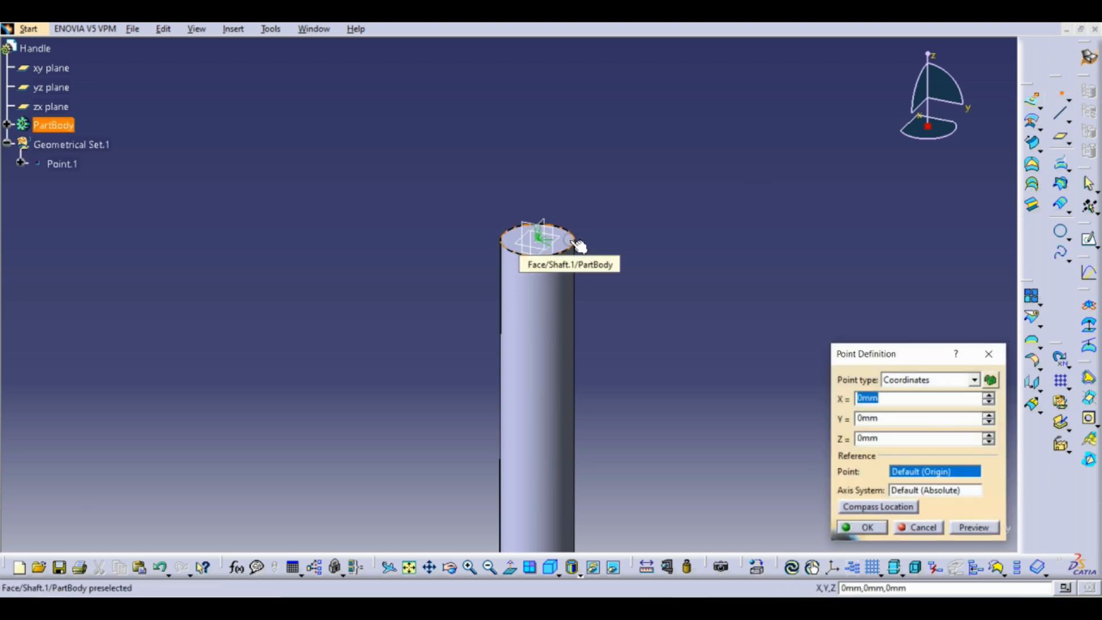
{"action": "left_click", "coordinate": [974, 381]}
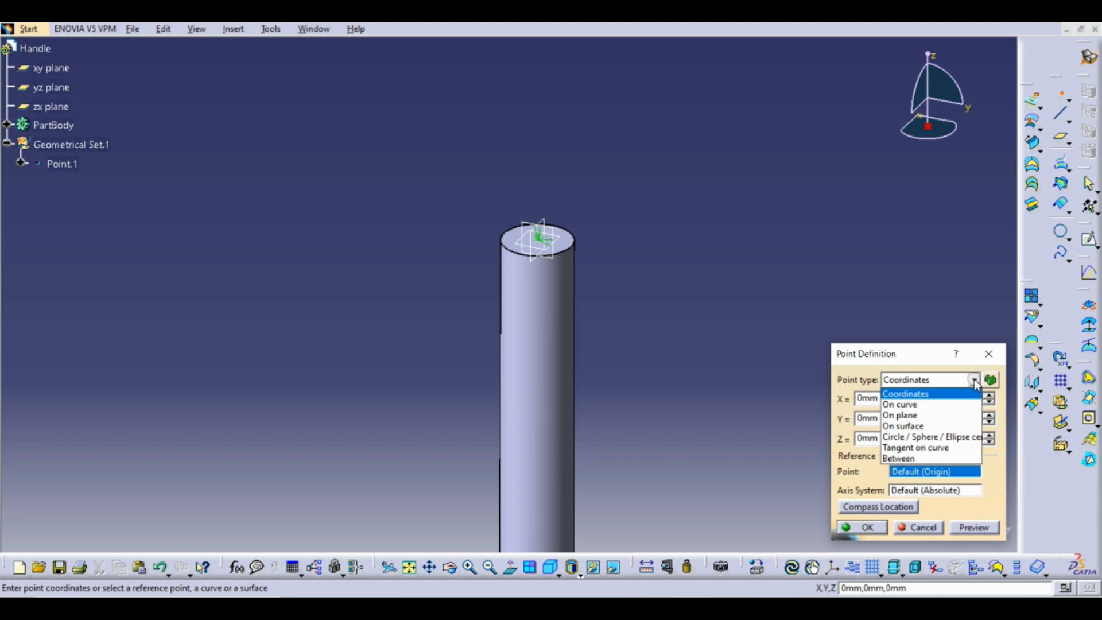
{"action": "left_click", "coordinate": [950, 437]}
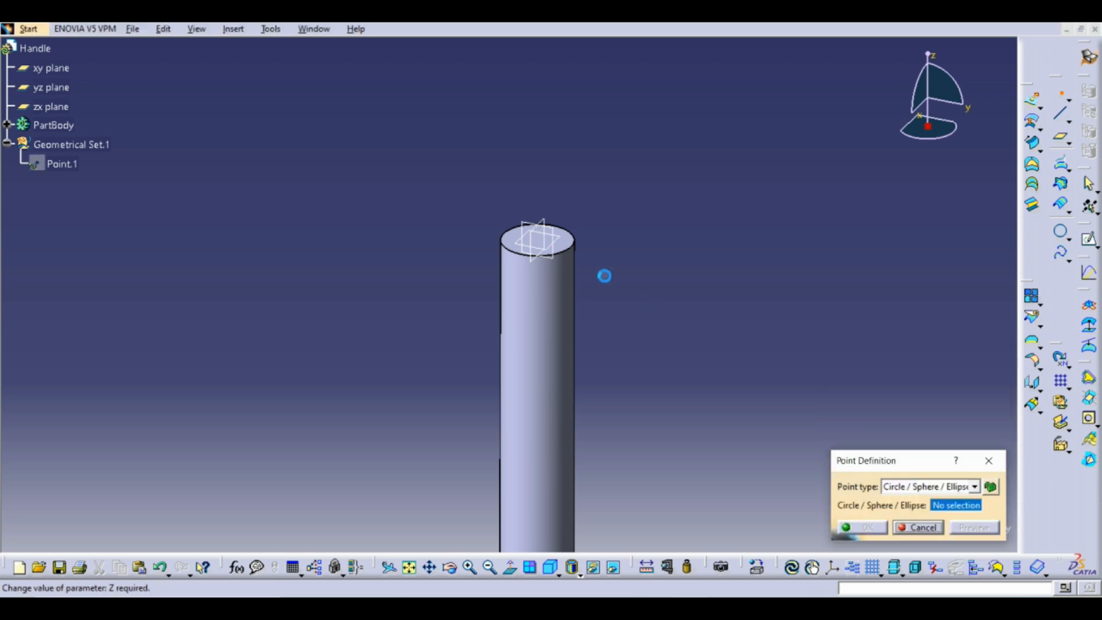
{"action": "left_click", "coordinate": [571, 247]}
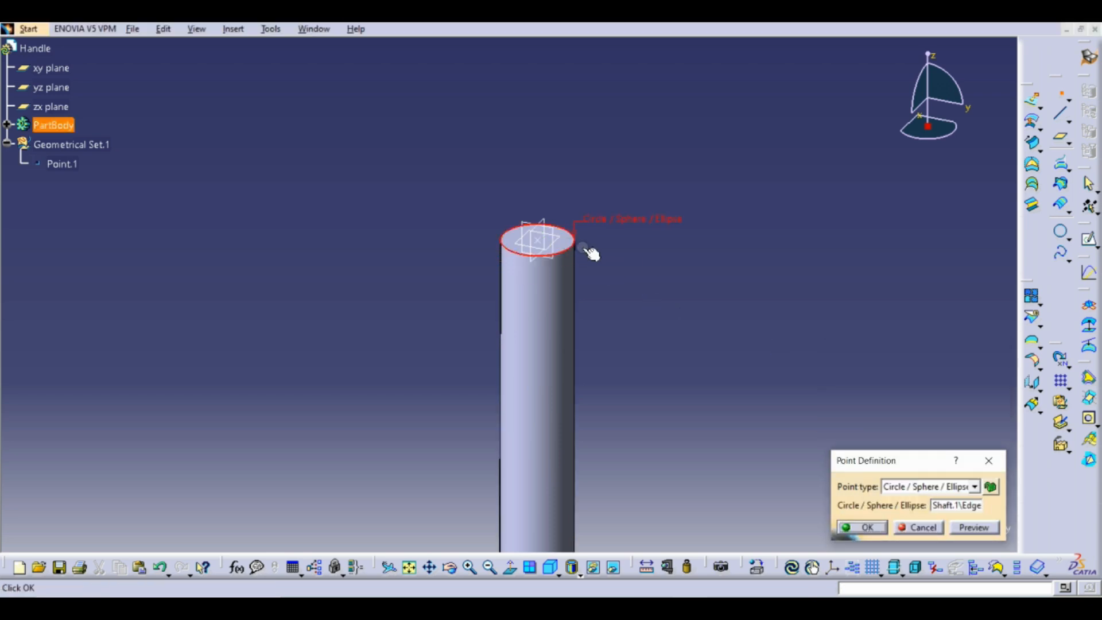
{"action": "left_click", "coordinate": [862, 527]}
Step: Create a second Circle / Sphere / Ellipse center point on the circular edge at the rod's lower end
{"action": "middle_click_drag", "start_coordinate": [627, 313], "coordinate": [550, 24]}
{"action": "middle_click_drag", "start_coordinate": [521, 528], "coordinate": [623, 132]}
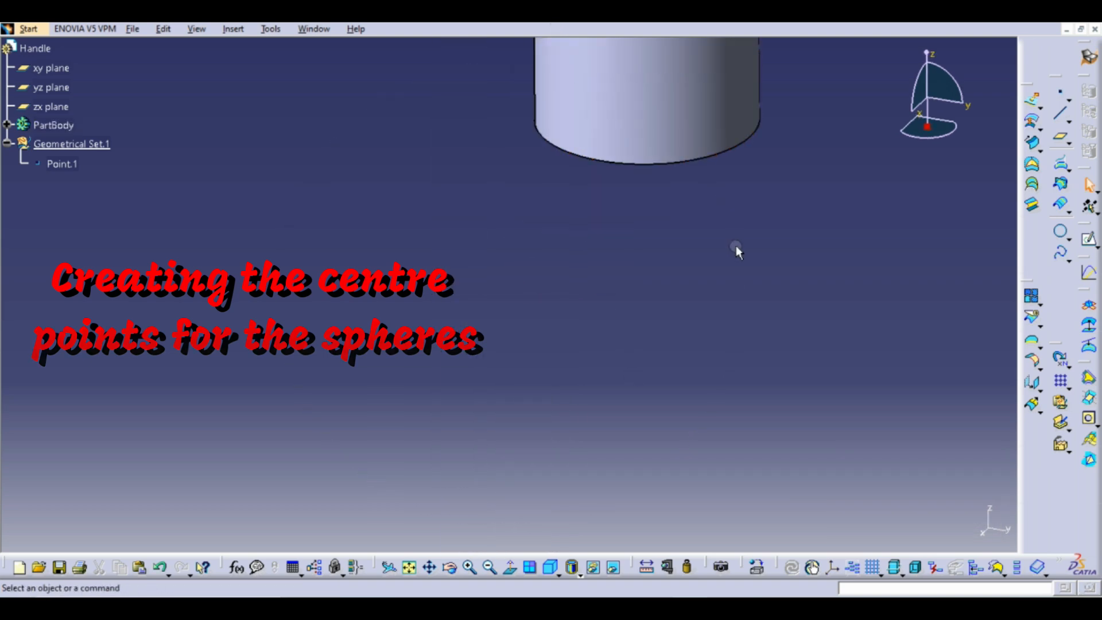
{"action": "middle_click_drag", "start_coordinate": [736, 245], "coordinate": [660, 329]}
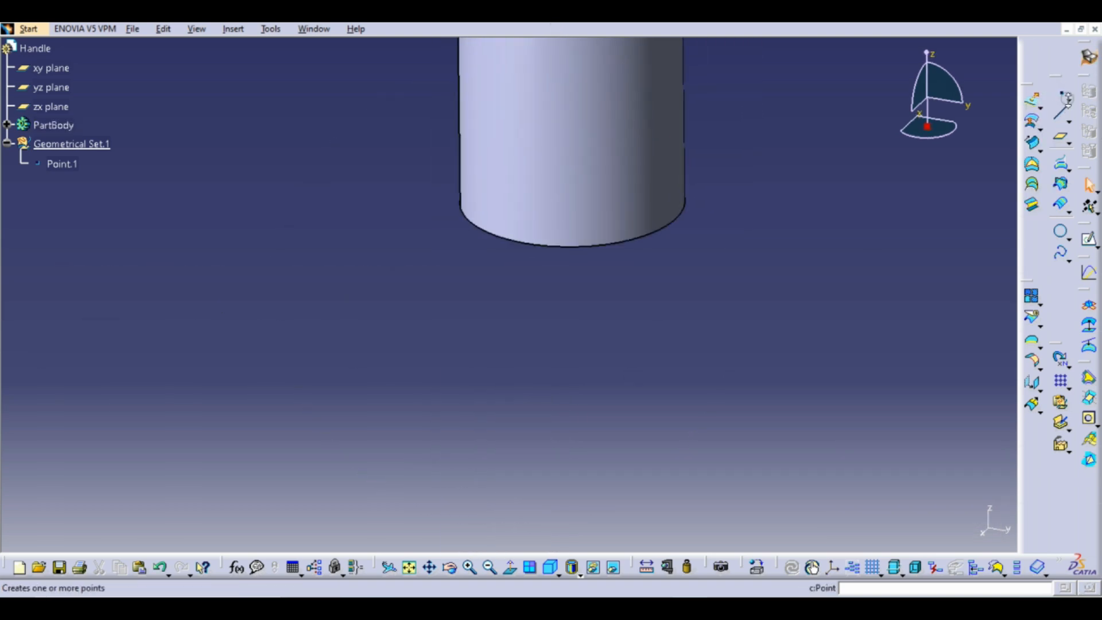
{"action": "left_click", "coordinate": [1062, 95]}
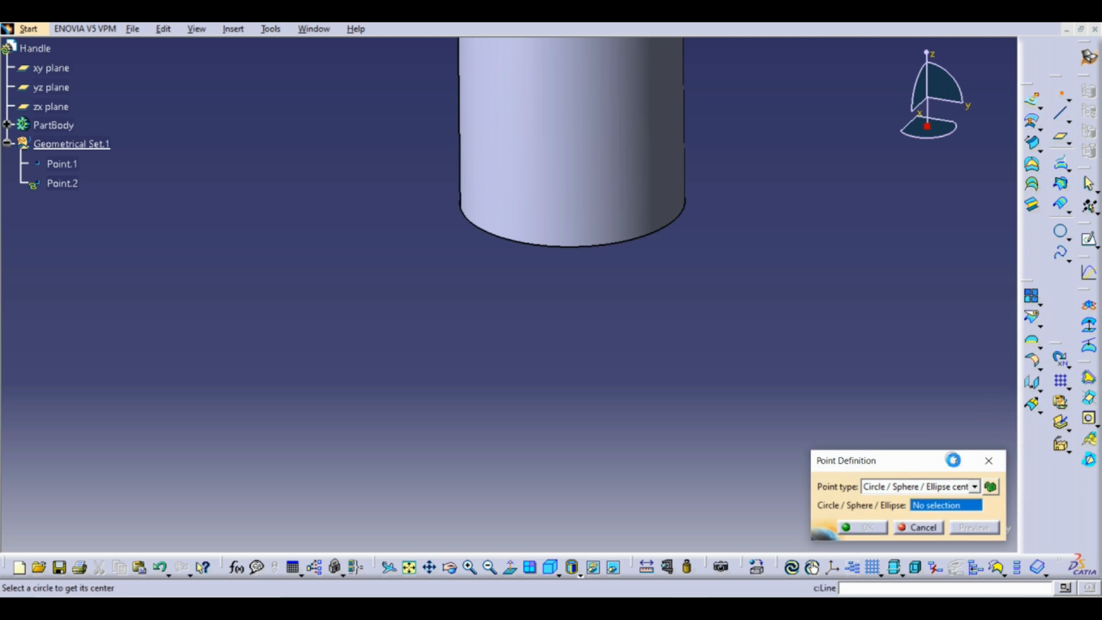
{"action": "left_click", "coordinate": [603, 245]}
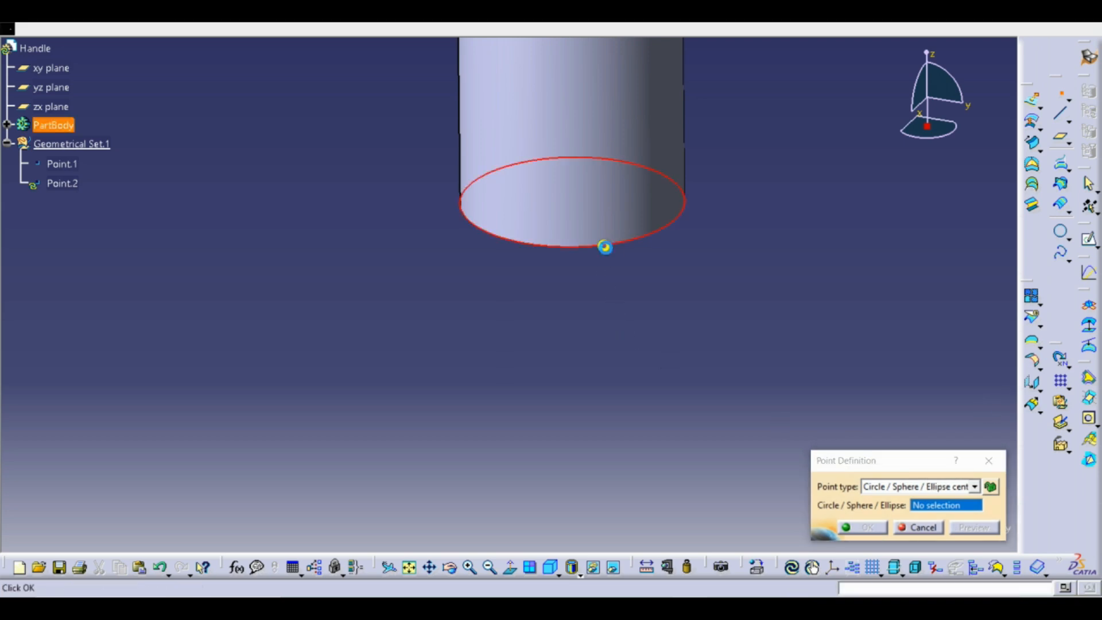
{"action": "left_click", "coordinate": [859, 528]}
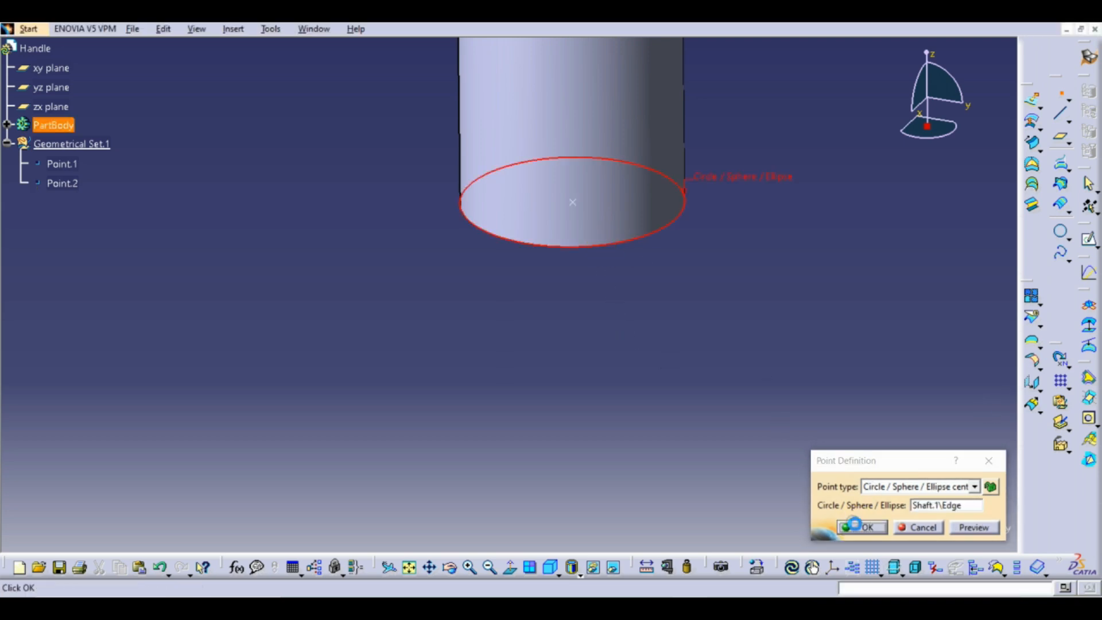
Step: Create a whole sphere surface with 20 mm radius centred on Point.1 at the rod's upper end
{"action": "mouse_move", "coordinate": [505, 283]}
{"action": "middle_mouse_down"}
{"action": "mouse_move", "coordinate": [654, 308]}
{"action": "mouse_move", "coordinate": [608, 295]}
{"action": "mouse_move", "coordinate": [837, 247]}
{"action": "middle_mouse_up"}
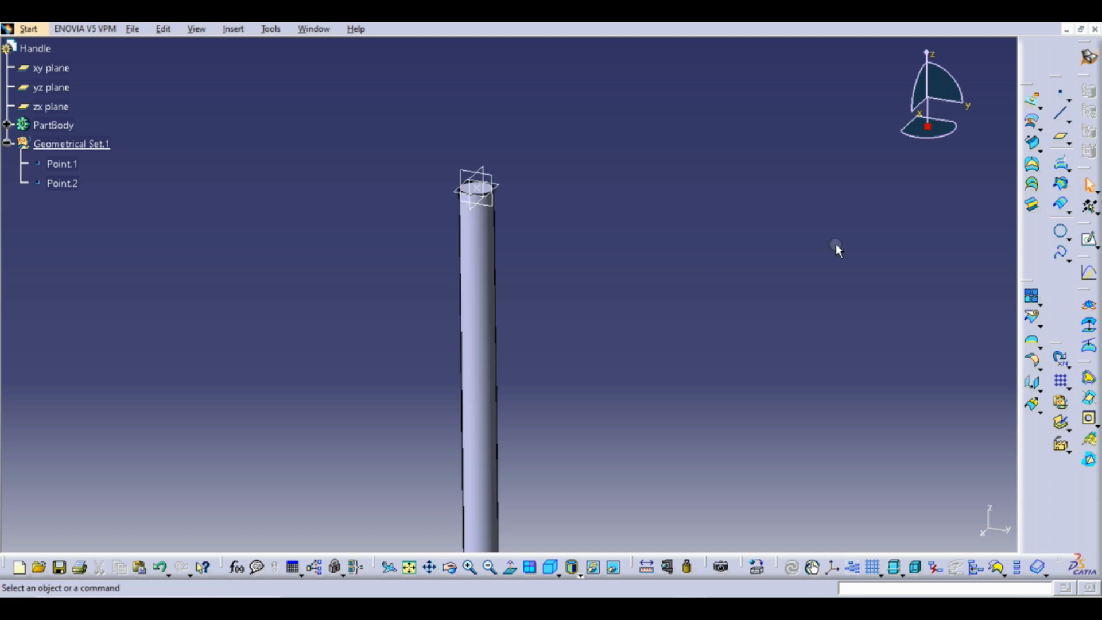
{"action": "left_click", "coordinate": [1069, 170]}
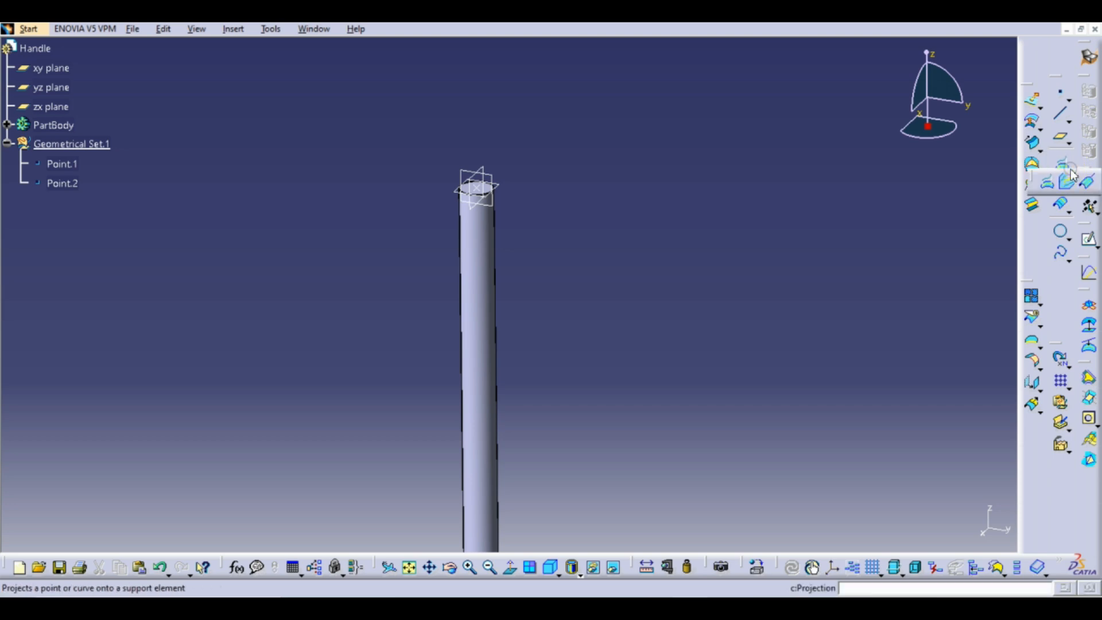
{"action": "left_click", "coordinate": [1040, 127]}
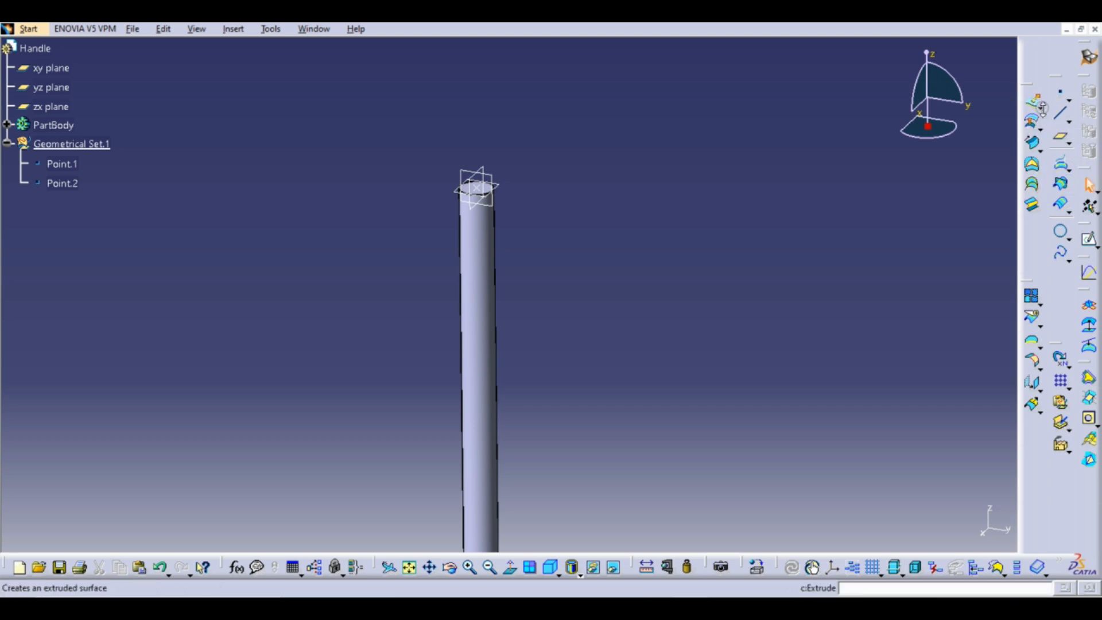
{"action": "left_click", "coordinate": [1040, 107]}
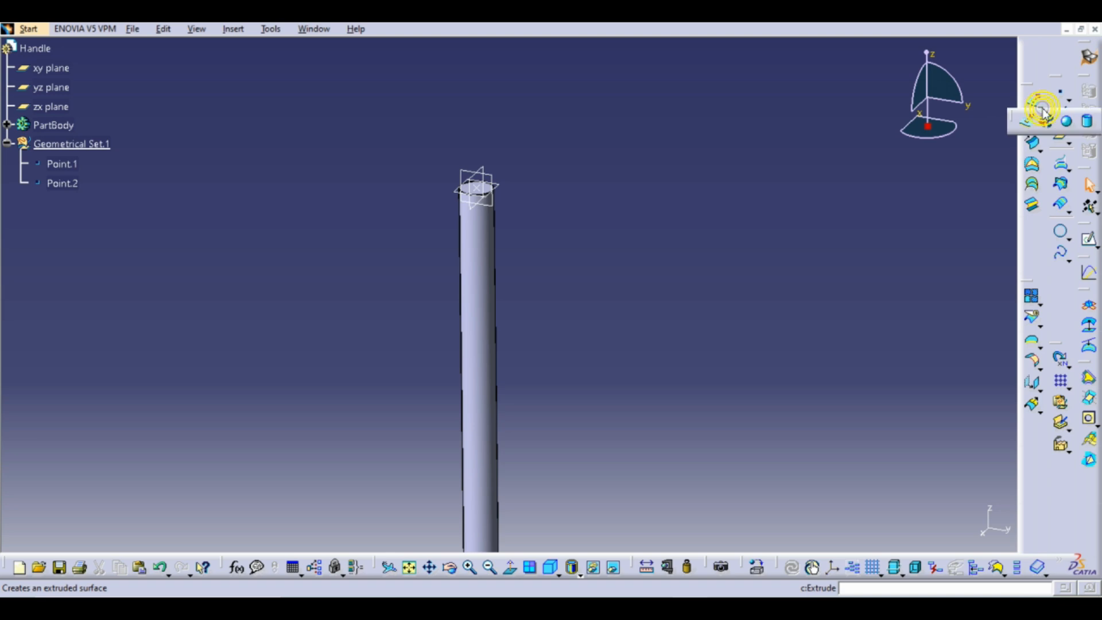
{"action": "left_click", "coordinate": [1071, 122]}
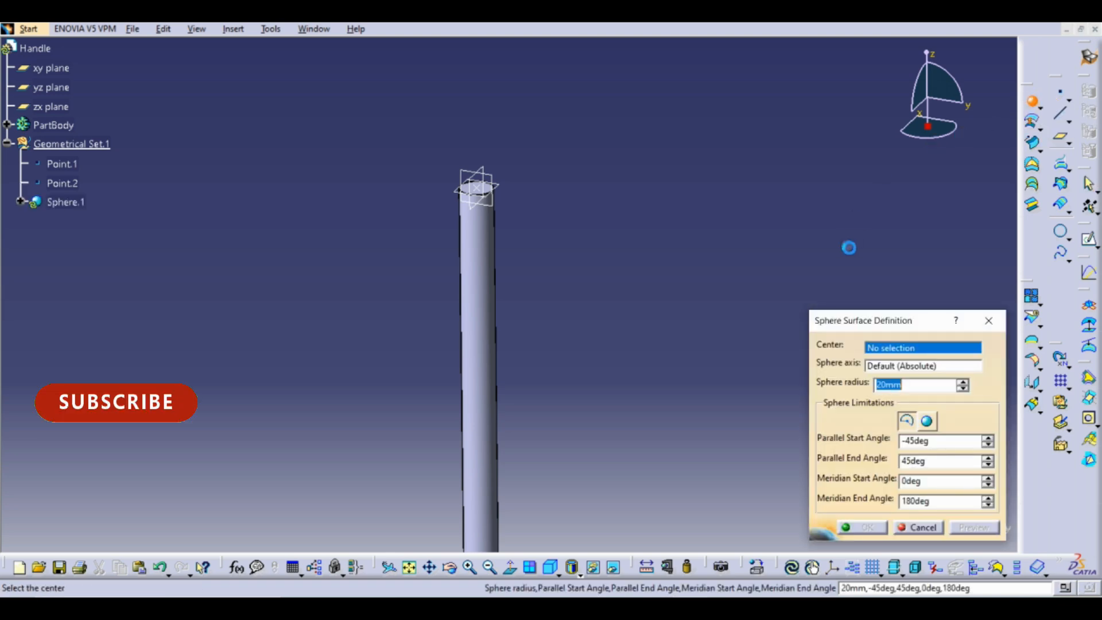
{"action": "left_click", "coordinate": [484, 190]}
{"action": "left_click", "coordinate": [928, 421]}
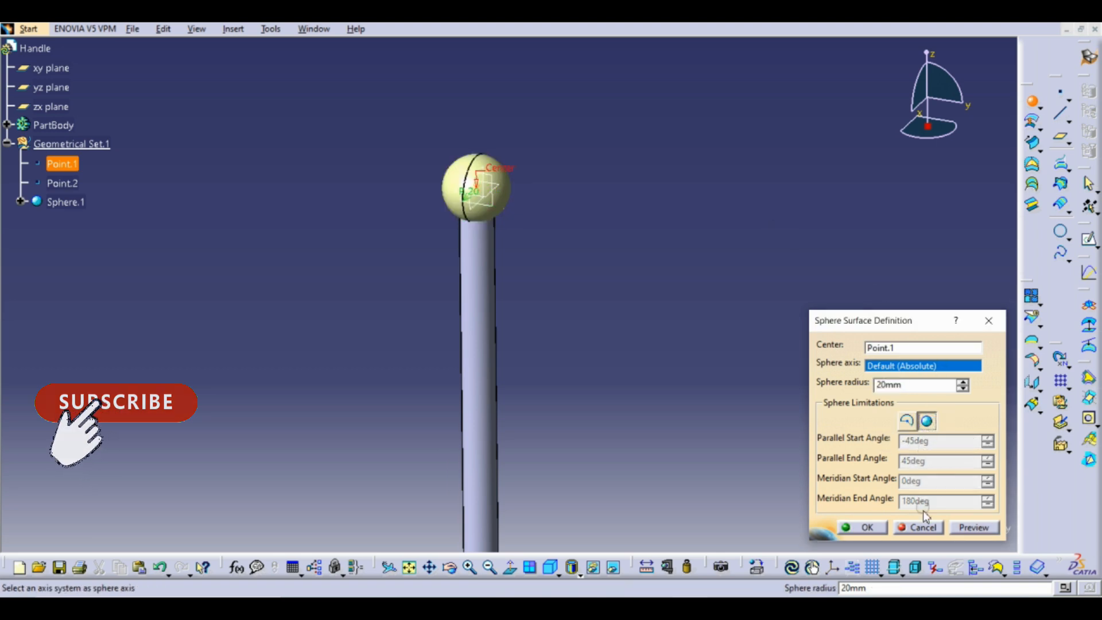
{"action": "left_click", "coordinate": [872, 529]}
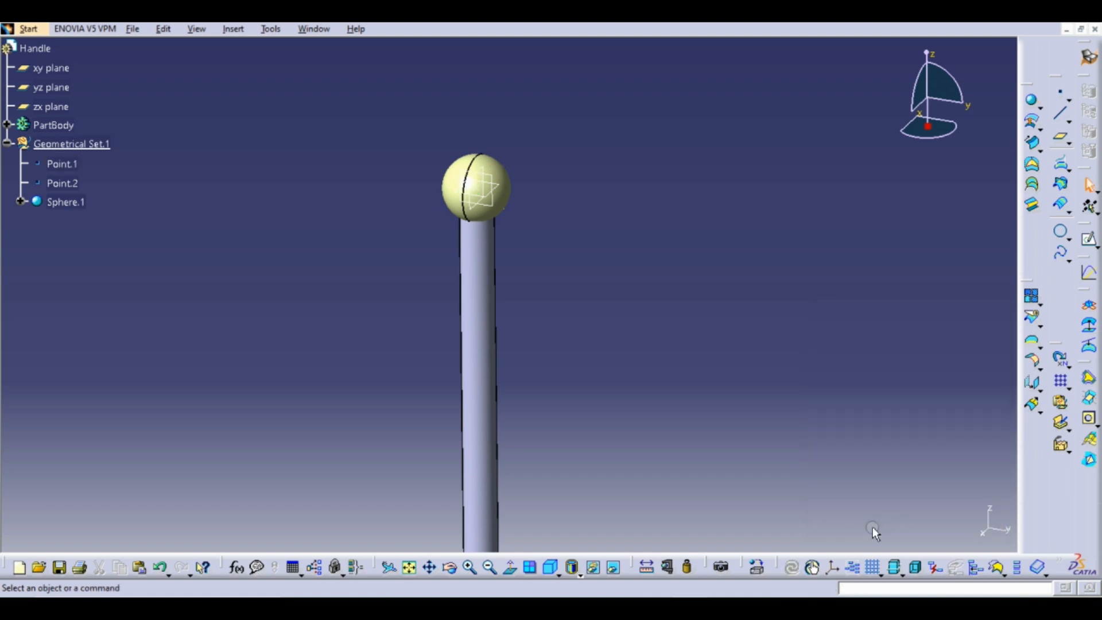
Step: Create a whole sphere surface with 20 mm radius centred on Point.2 at the rod's lower end
{"action": "middle_click_drag", "start_coordinate": [655, 372], "coordinate": [652, 442]}
{"action": "left_click", "coordinate": [655, 372]}
{"action": "middle_click_drag", "start_coordinate": [633, 329], "coordinate": [616, 107]}
{"action": "middle_click_drag", "start_coordinate": [574, 312], "coordinate": [586, 279]}
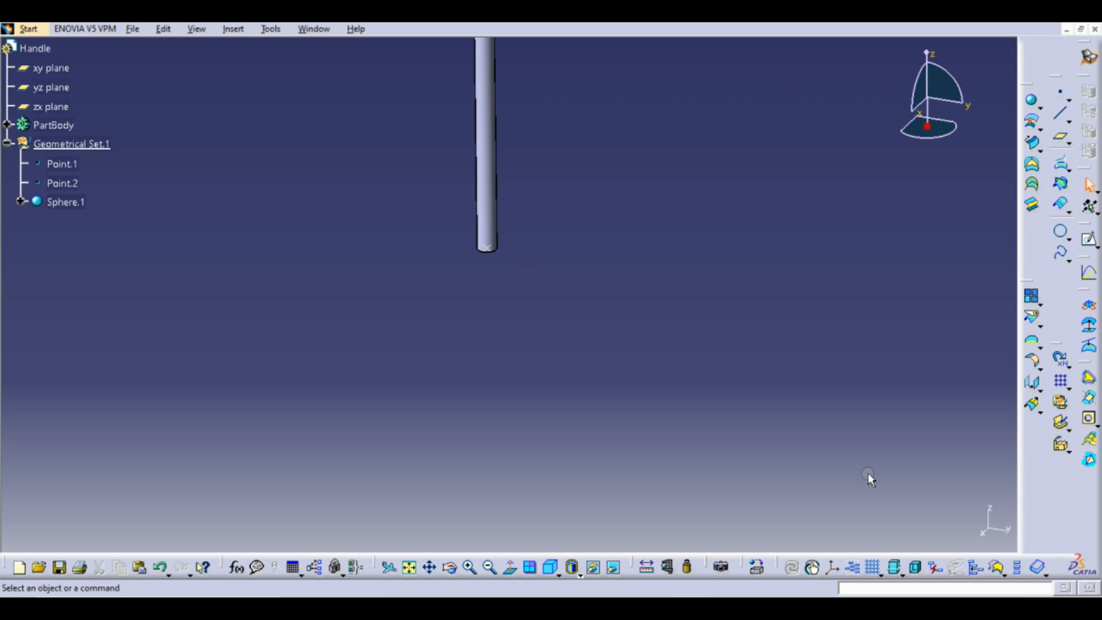
{"action": "left_click", "coordinate": [1032, 101]}
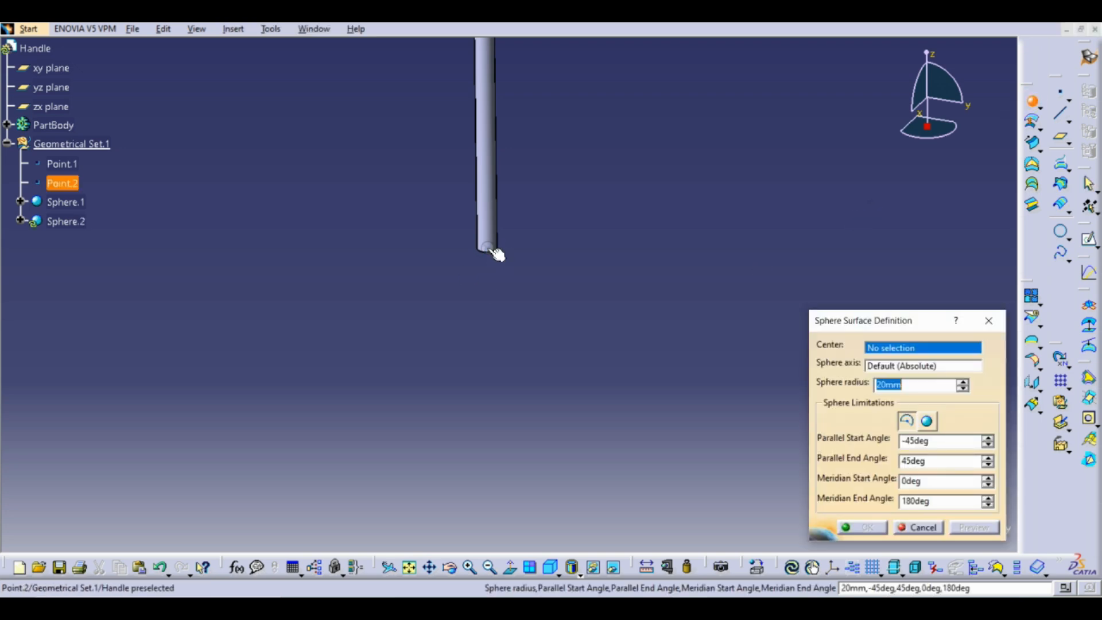
{"action": "left_click", "coordinate": [495, 252]}
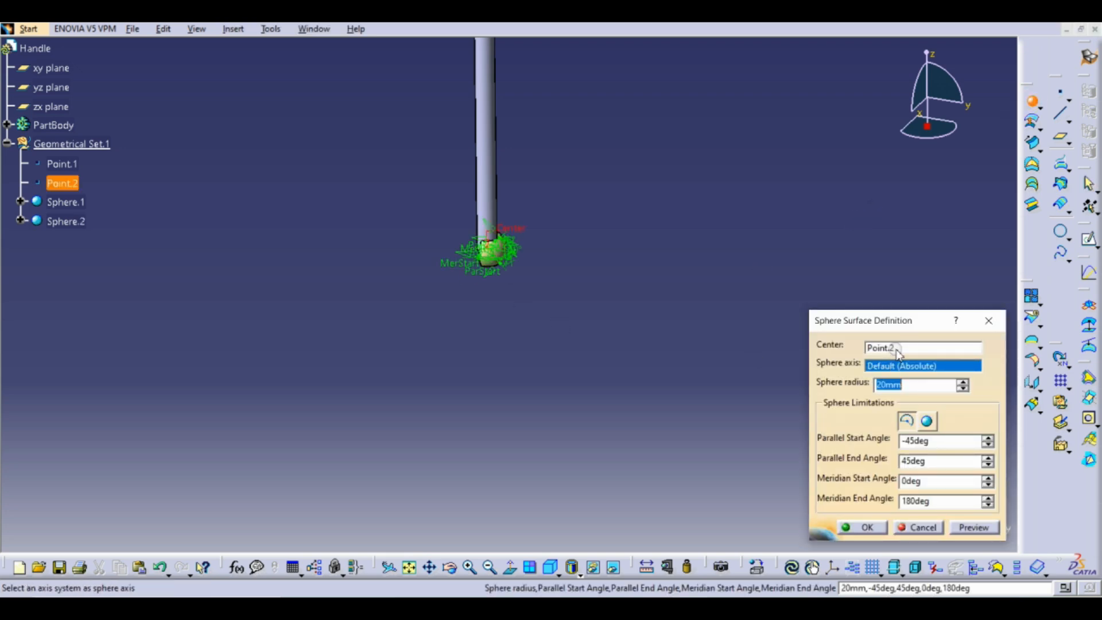
{"action": "left_click", "coordinate": [928, 422]}
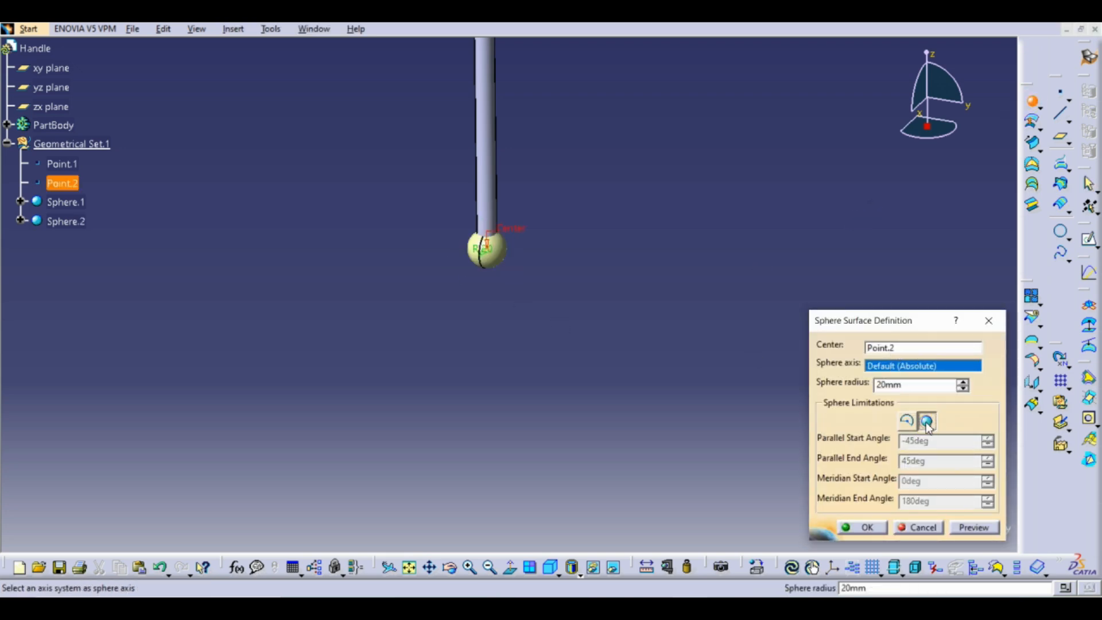
{"action": "left_click", "coordinate": [862, 527]}
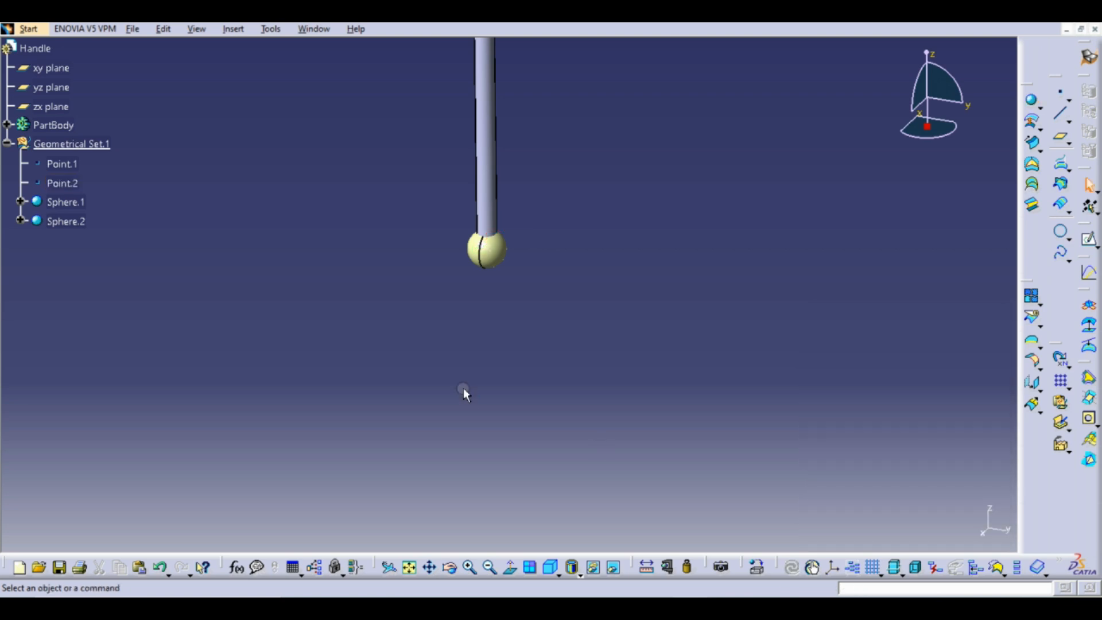
Step: Save the Handle part with both sphere surfaces
{"action": "mouse_move", "coordinate": [490, 360]}
{"action": "middle_mouse_down"}
{"action": "mouse_move", "coordinate": [514, 369]}
{"action": "mouse_move", "coordinate": [495, 376]}
{"action": "middle_mouse_up"}
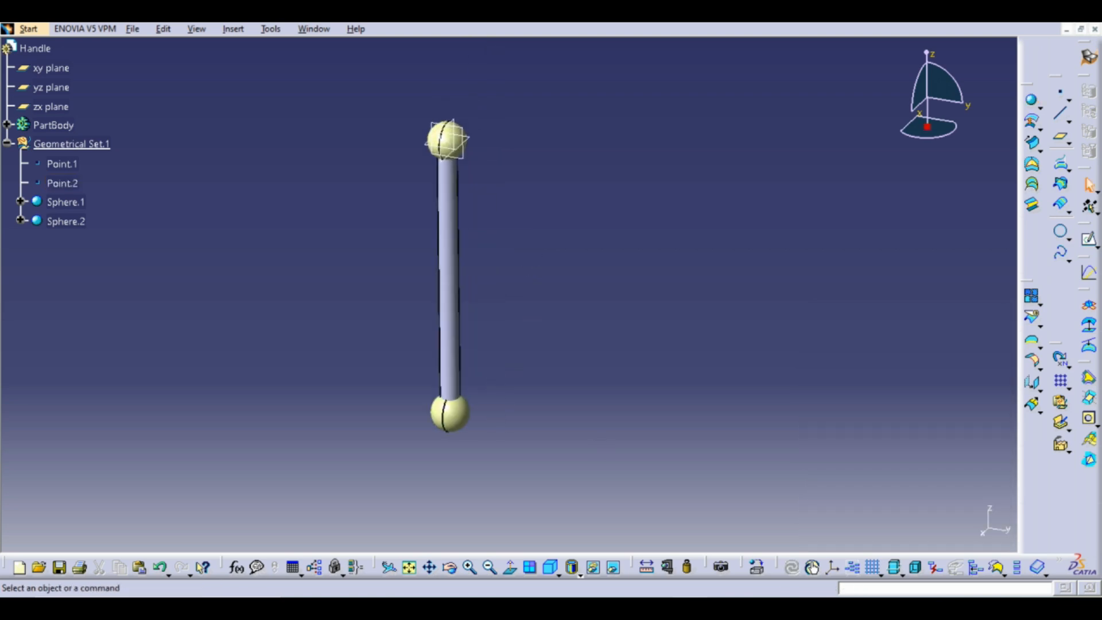
{"action": "left_click", "coordinate": [134, 29]}
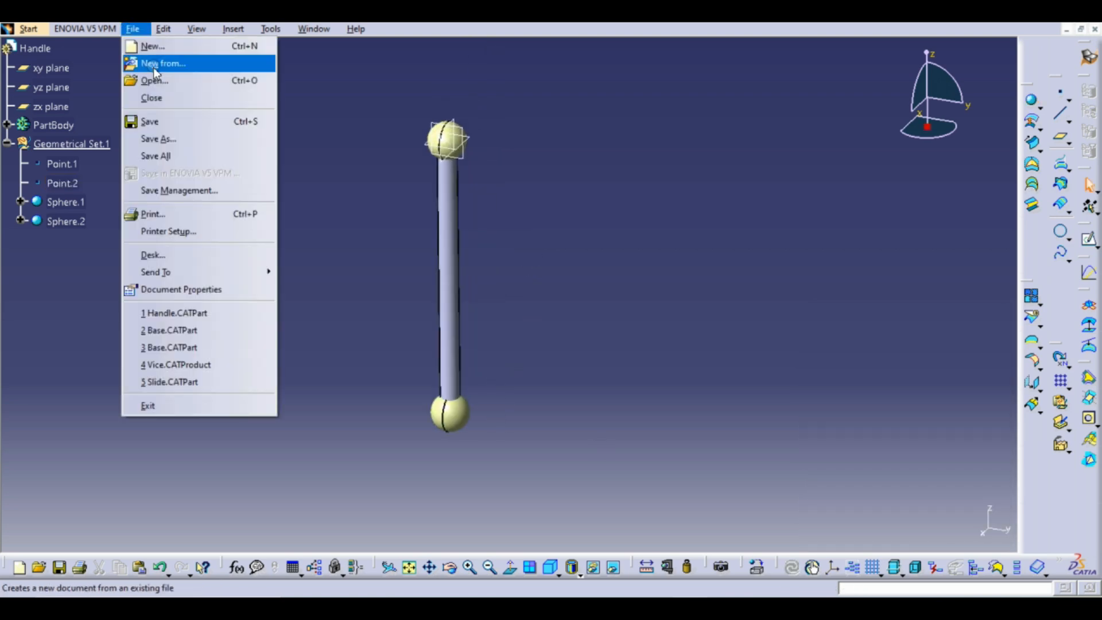
{"action": "left_click", "coordinate": [155, 124]}
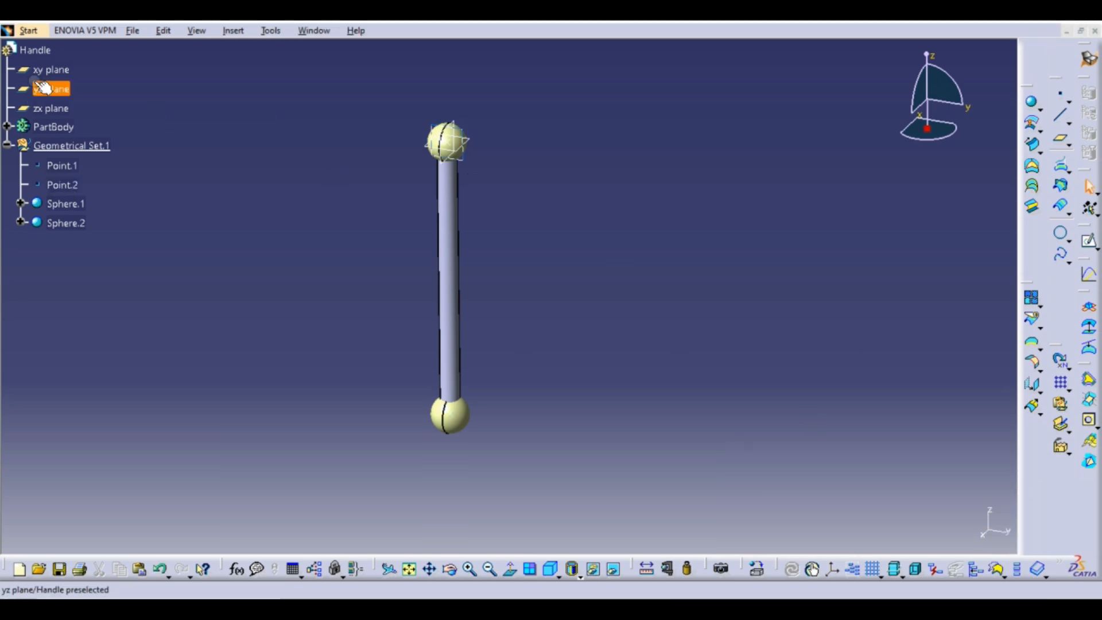
Step: Switch to the Part Design workbench
{"action": "left_click", "coordinate": [29, 32]}
{"action": "mouse_move", "coordinate": [40, 70]}
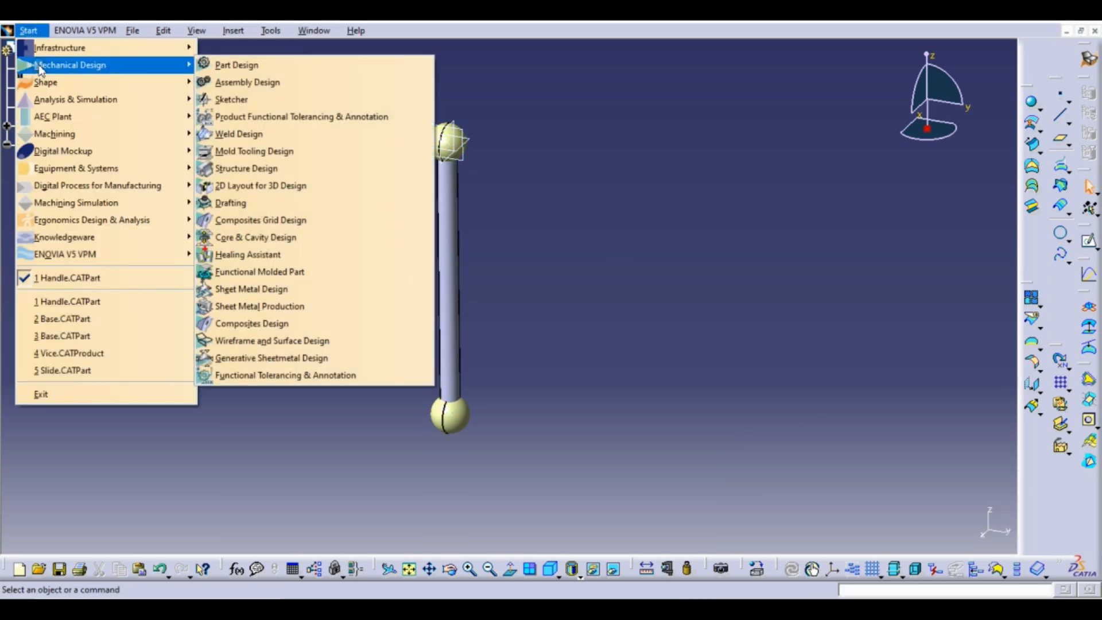
{"action": "left_click", "coordinate": [292, 65]}
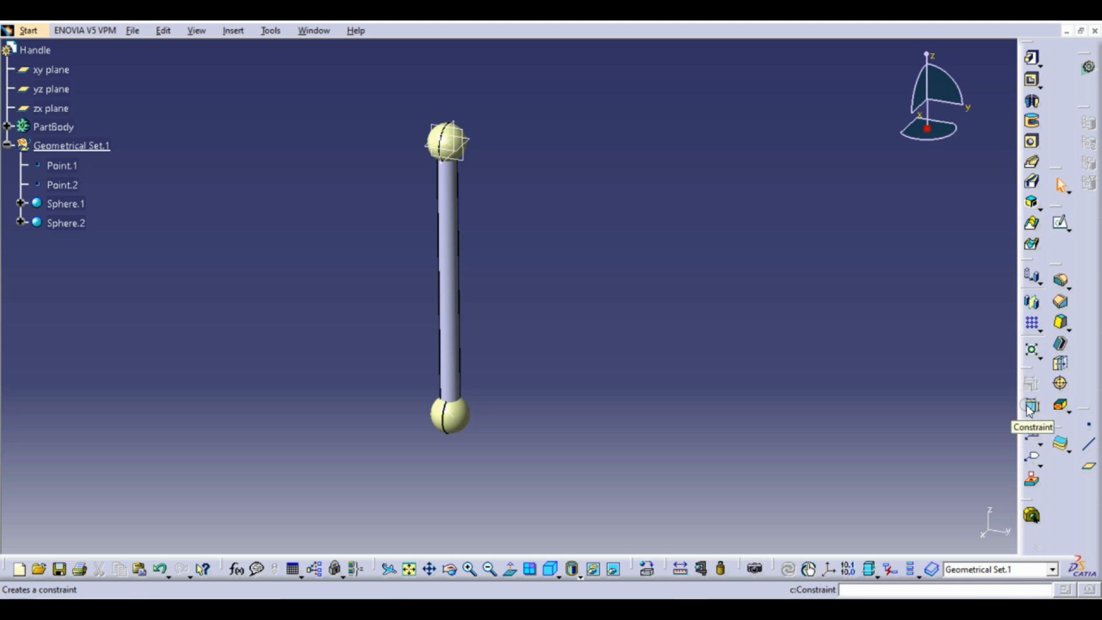
Step: Turn the upper sphere surface, Sphere.1, into a solid in the PartBody with the Close Surface command
{"action": "left_click", "coordinate": [1070, 451]}
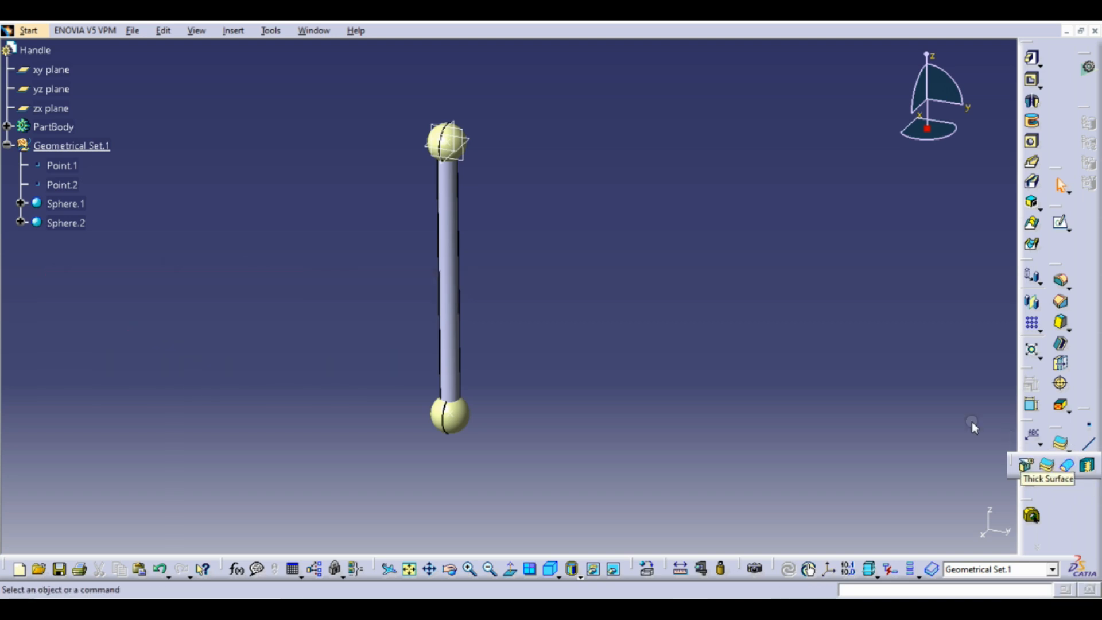
{"action": "left_click", "coordinate": [1047, 466]}
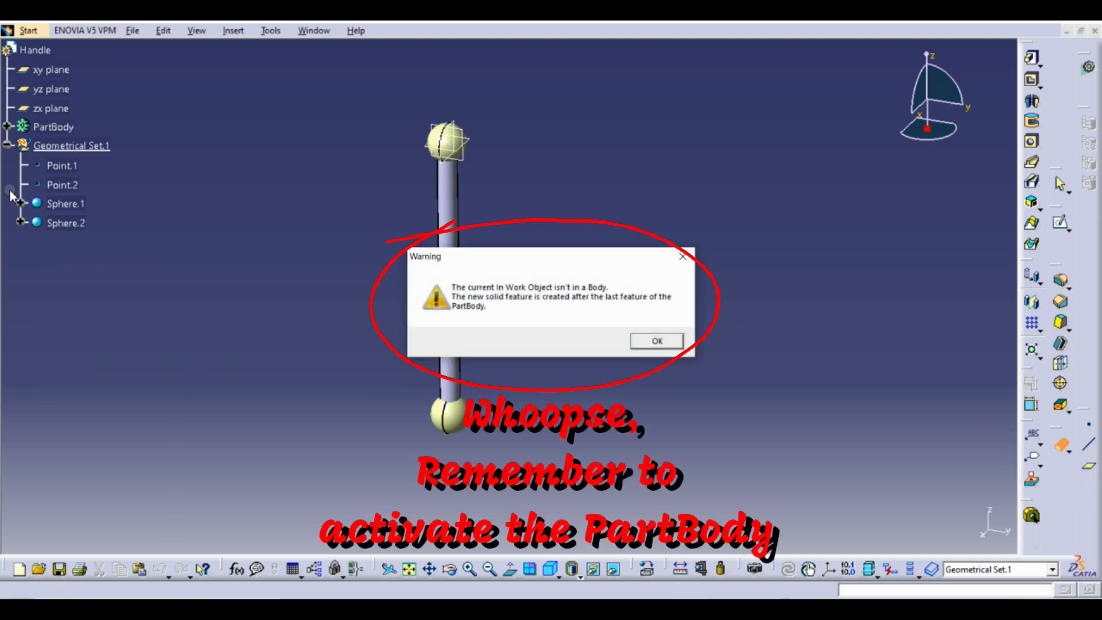
{"action": "left_click", "coordinate": [670, 343]}
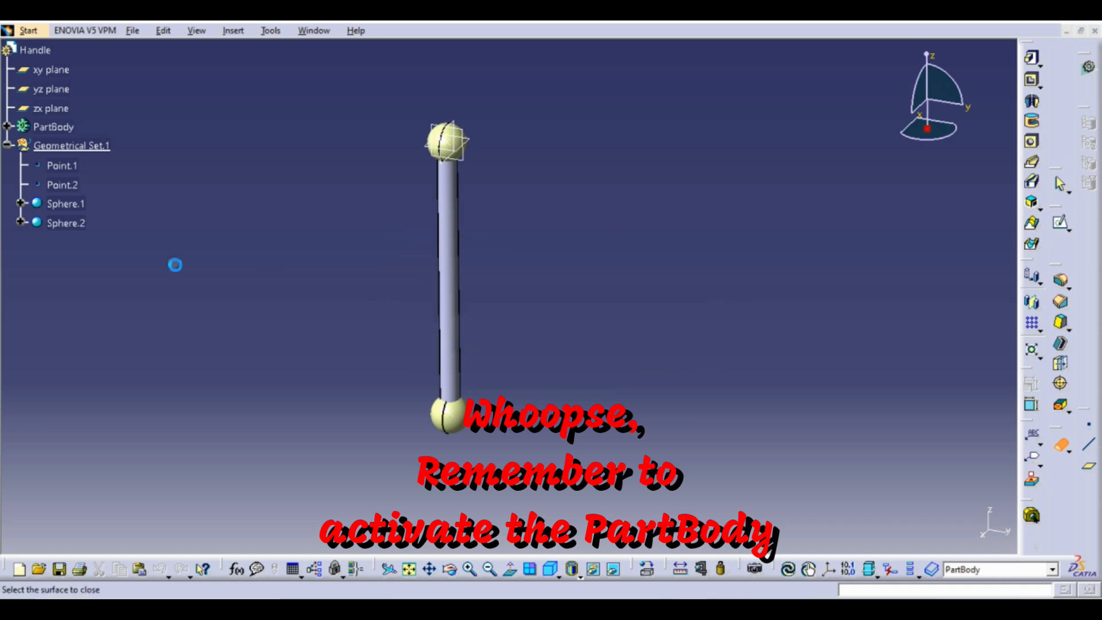
{"action": "left_click", "coordinate": [70, 206]}
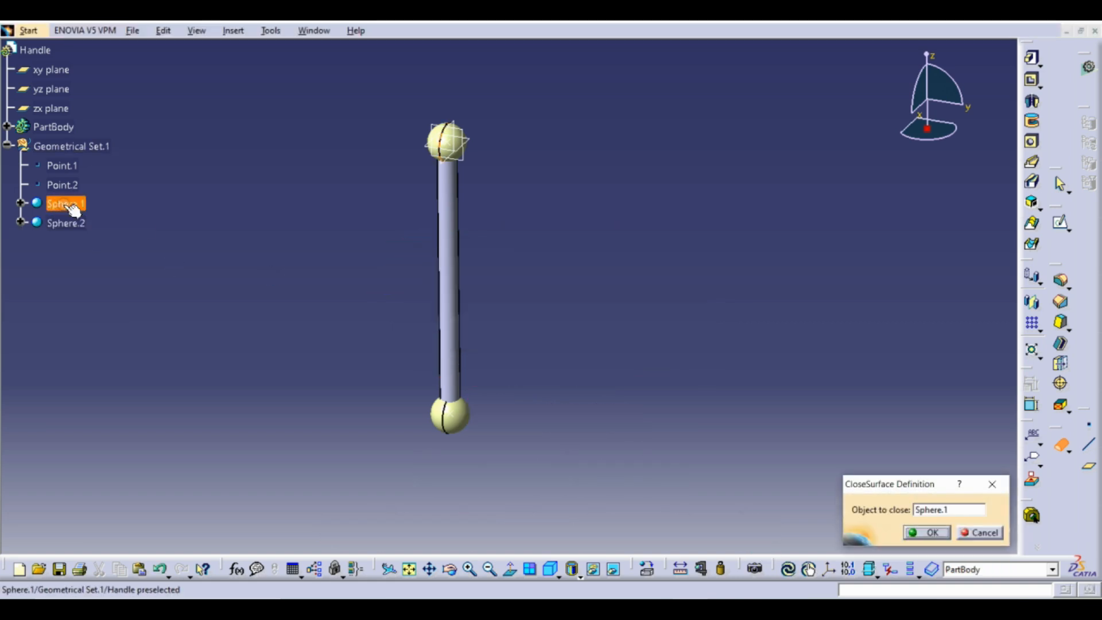
{"action": "left_click", "coordinate": [916, 534]}
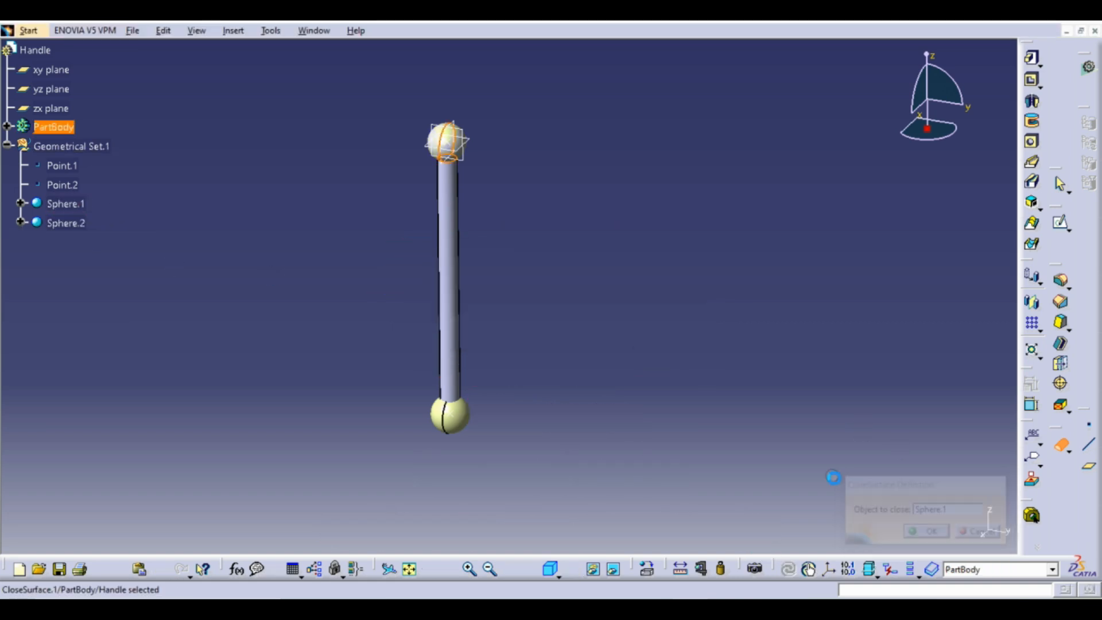
Step: Expand the PartBody and fill the lower sphere surface, Sphere.2, as a solid with Close Surface
{"action": "left_click", "coordinate": [8, 127]}
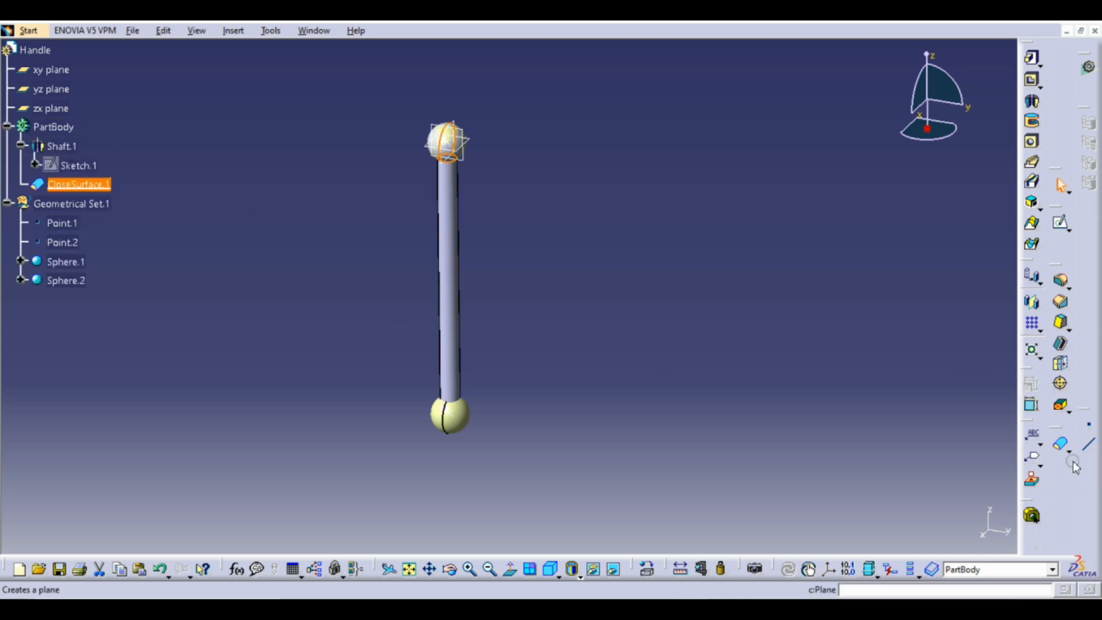
{"action": "left_click", "coordinate": [1063, 446]}
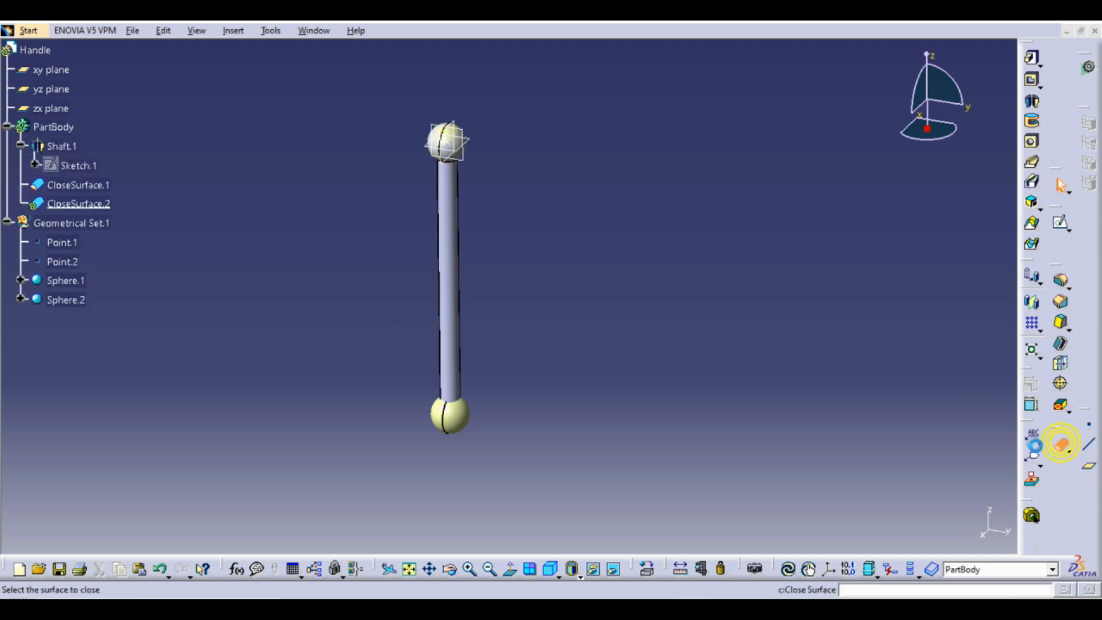
{"action": "left_click", "coordinate": [451, 420]}
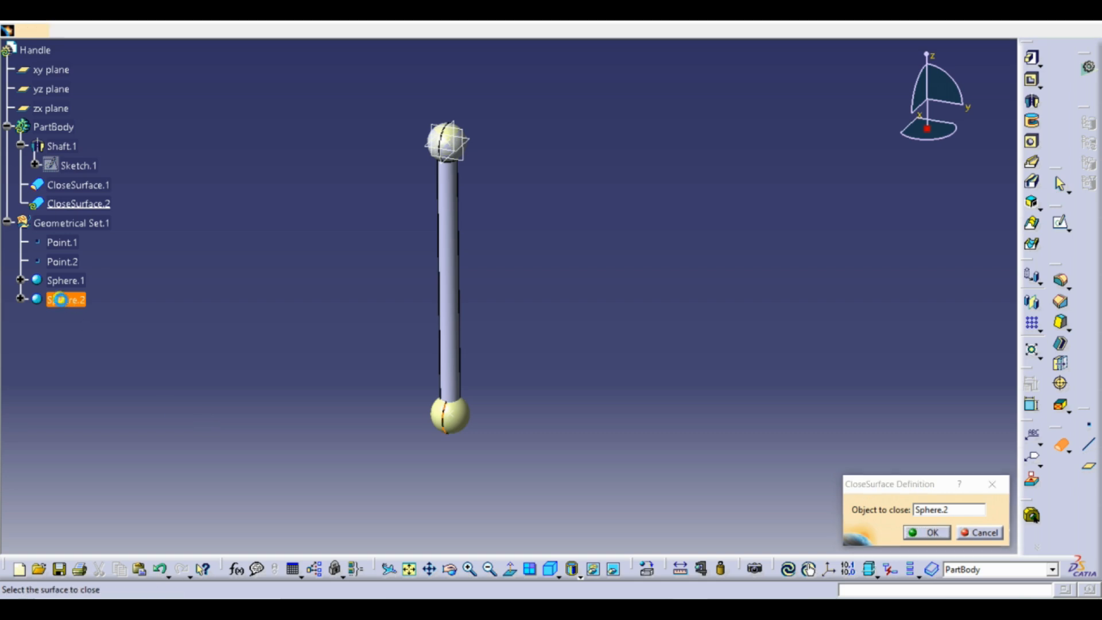
{"action": "left_click", "coordinate": [908, 533]}
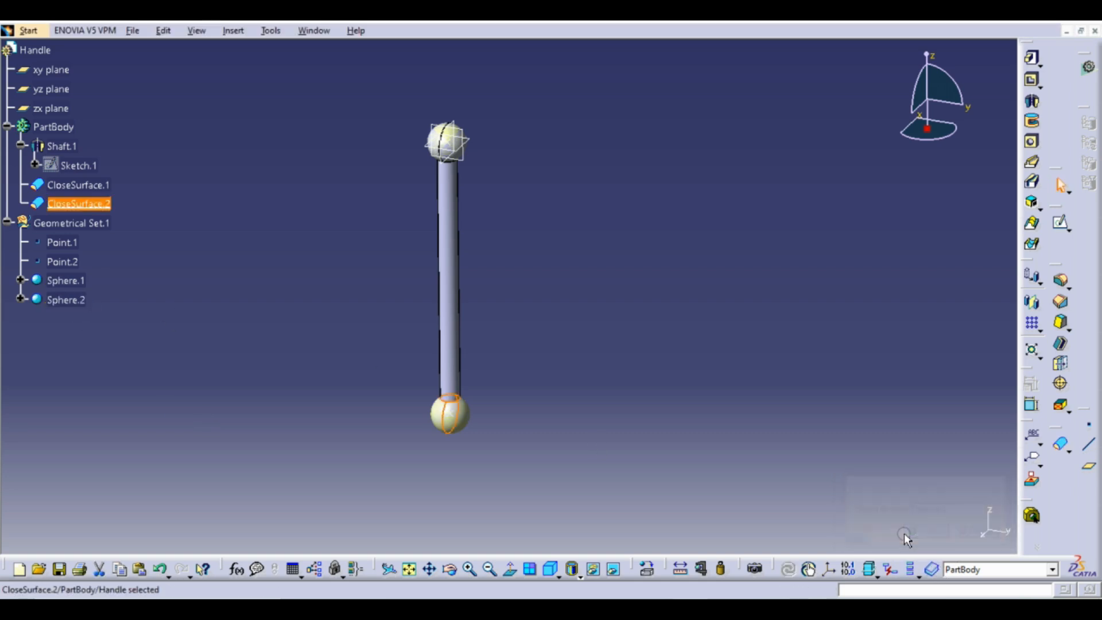
Step: Collapse Geometrical Set.1 in the specification tree and hide it with its points and sphere surfaces
{"action": "left_click", "coordinate": [7, 222]}
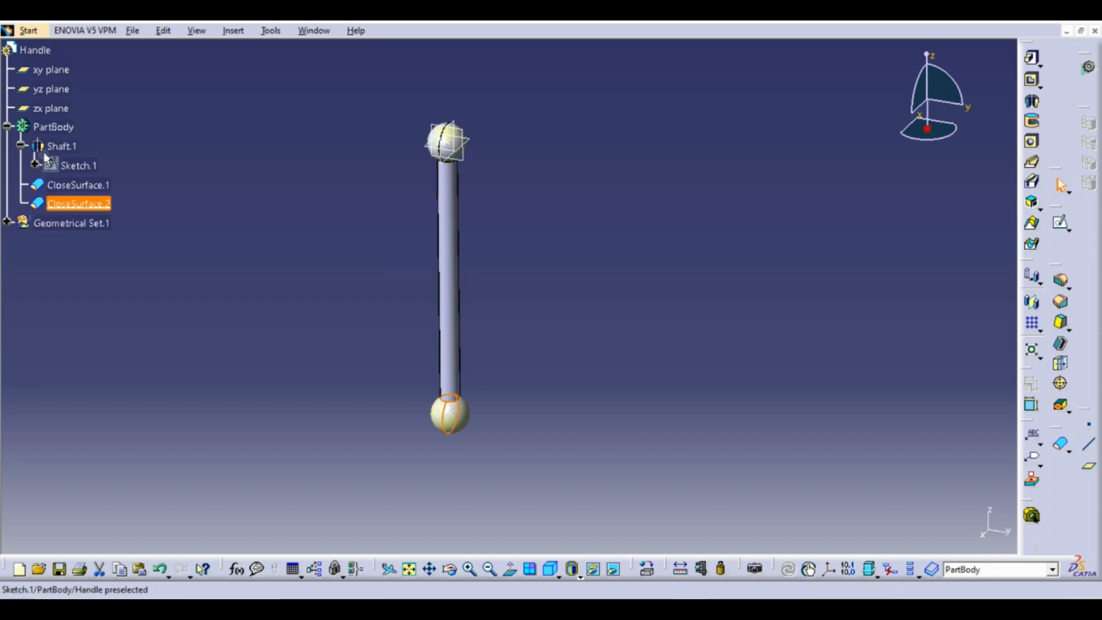
{"action": "right_click", "coordinate": [53, 228]}
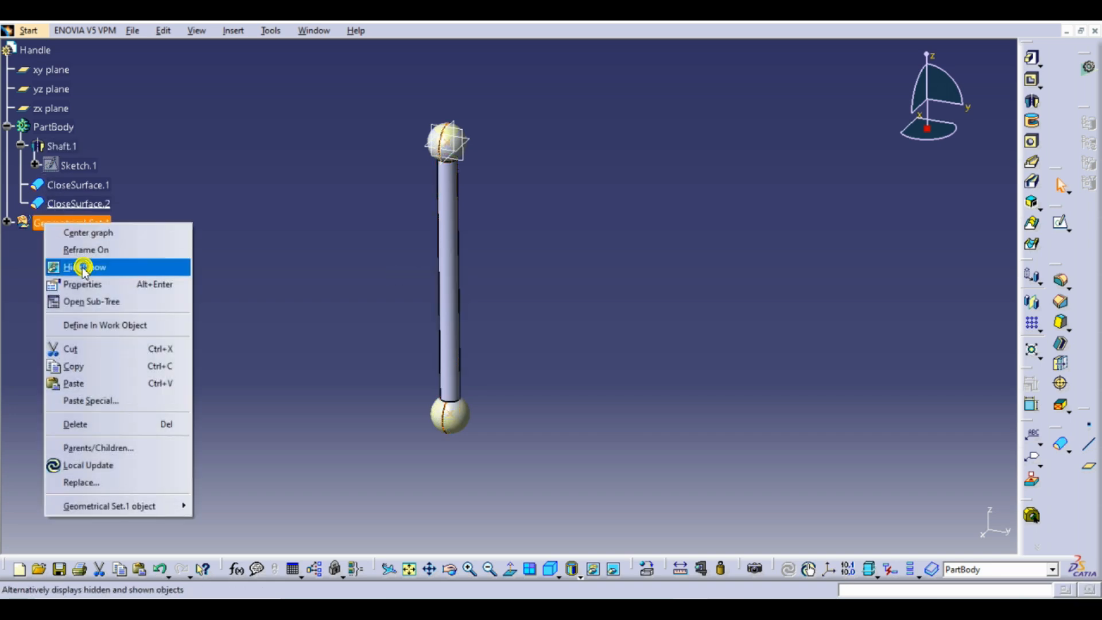
{"action": "left_click", "coordinate": [57, 266]}
Step: Hide the xy, yz and zx reference planes of the Handle part together
{"action": "left_click", "coordinate": [50, 70]}
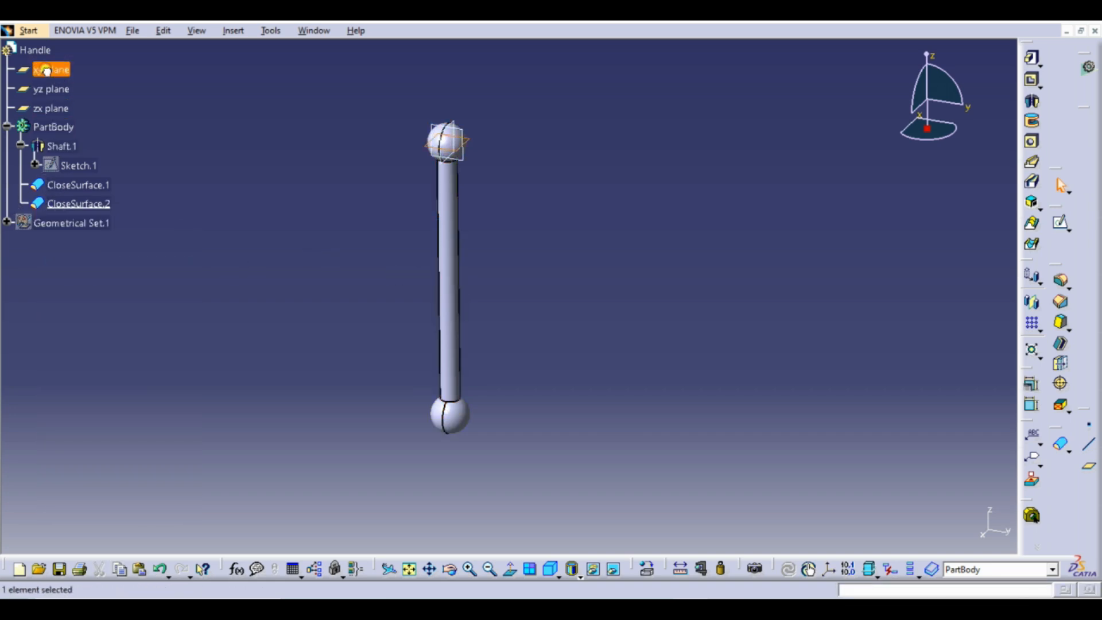
{"action": "left_click", "coordinate": [40, 108], "text": "shift"}
{"action": "right_click", "coordinate": [41, 108]}
{"action": "left_click", "coordinate": [71, 152]}
{"action": "middle_click_drag", "start_coordinate": [551, 144], "coordinate": [615, 212]}
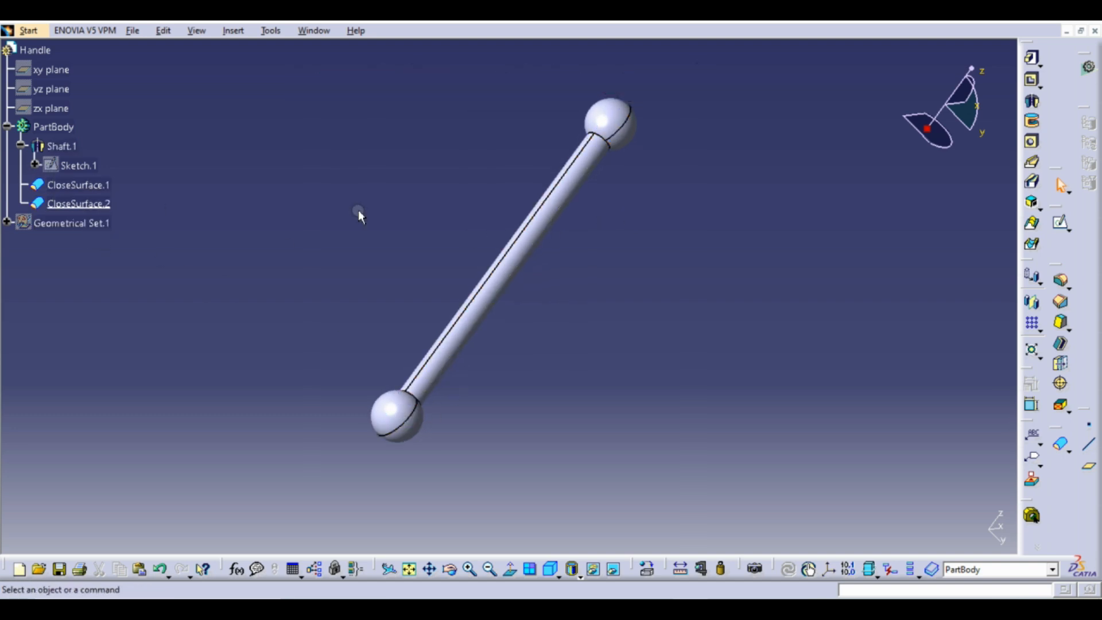
Step: Save the Handle part and set its display to the isometric view
{"action": "left_click", "coordinate": [131, 31]}
{"action": "left_click", "coordinate": [147, 118]}
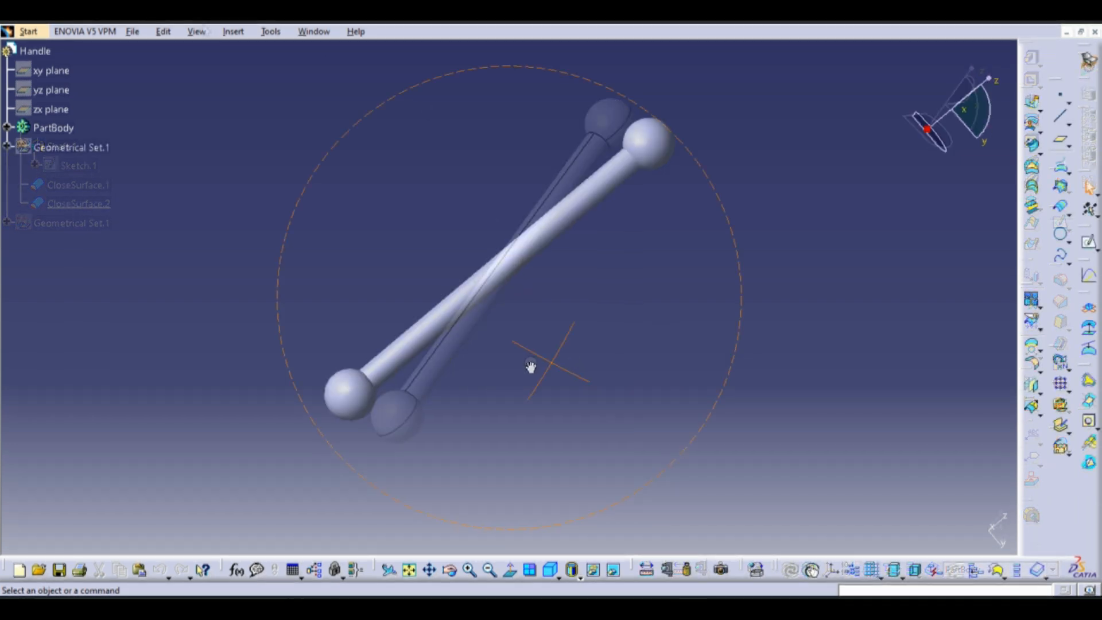
{"action": "middle_click_drag", "start_coordinate": [530, 366], "coordinate": [764, 346]}
{"action": "left_click", "coordinate": [555, 568]}
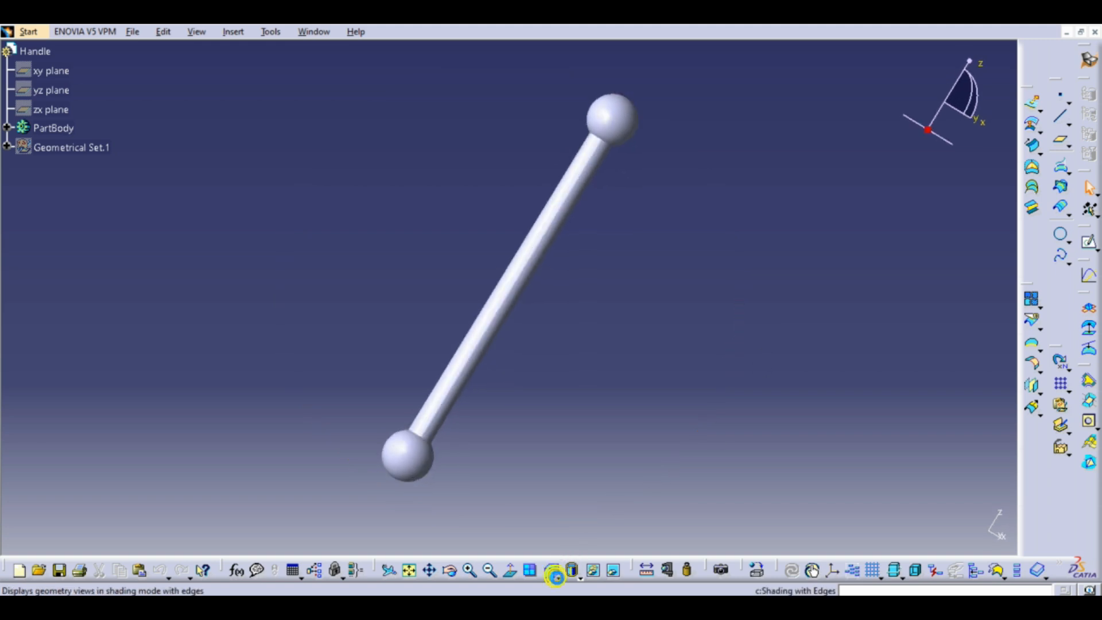